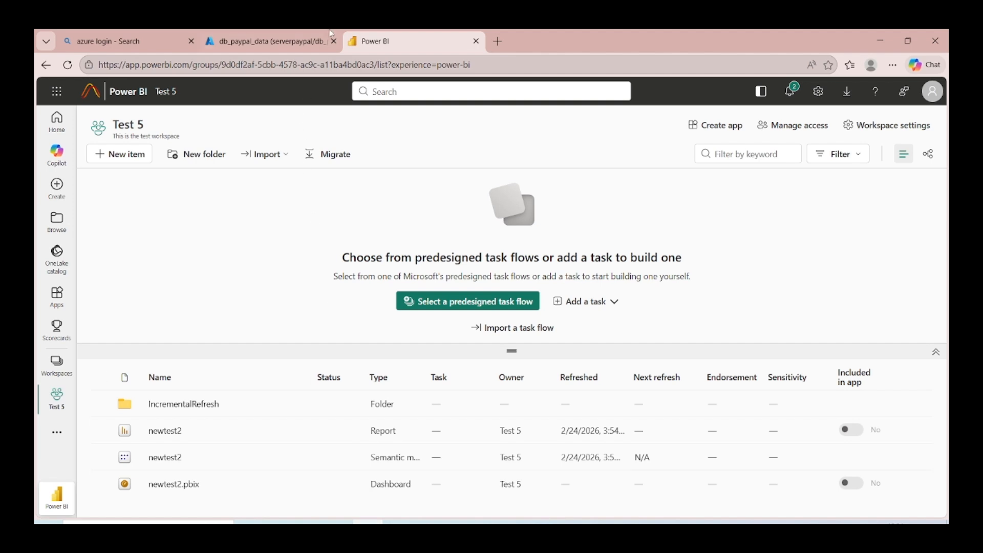
Step: Switch to the Azure portal and open the query editor of db_paypal_data, signing in with the Microsoft Entra account
left_click(277, 41)
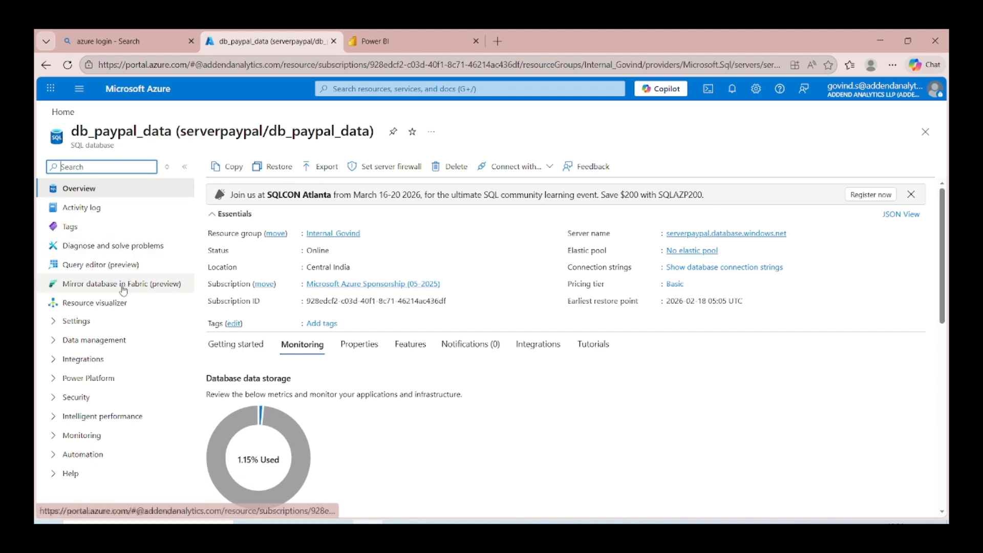
left_click(122, 264)
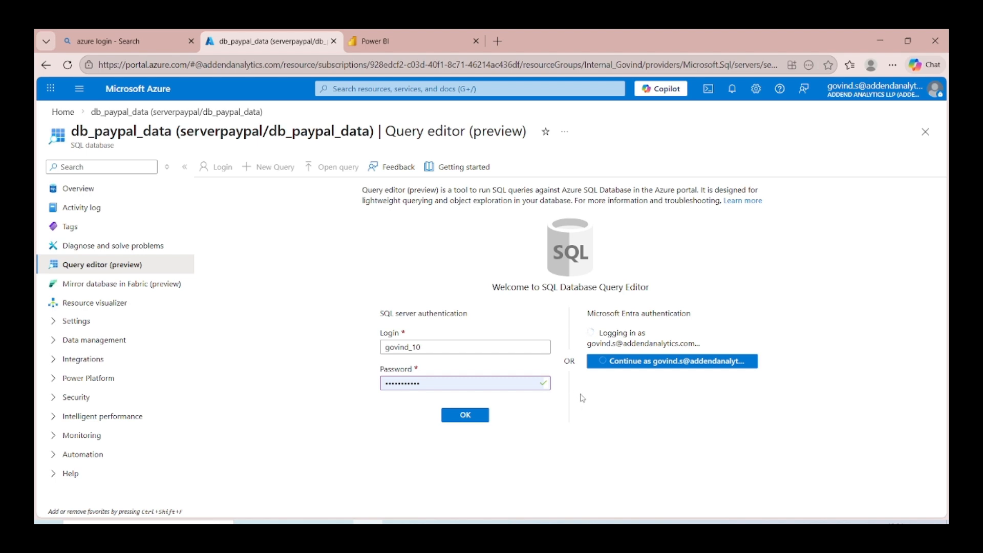
left_click(641, 360)
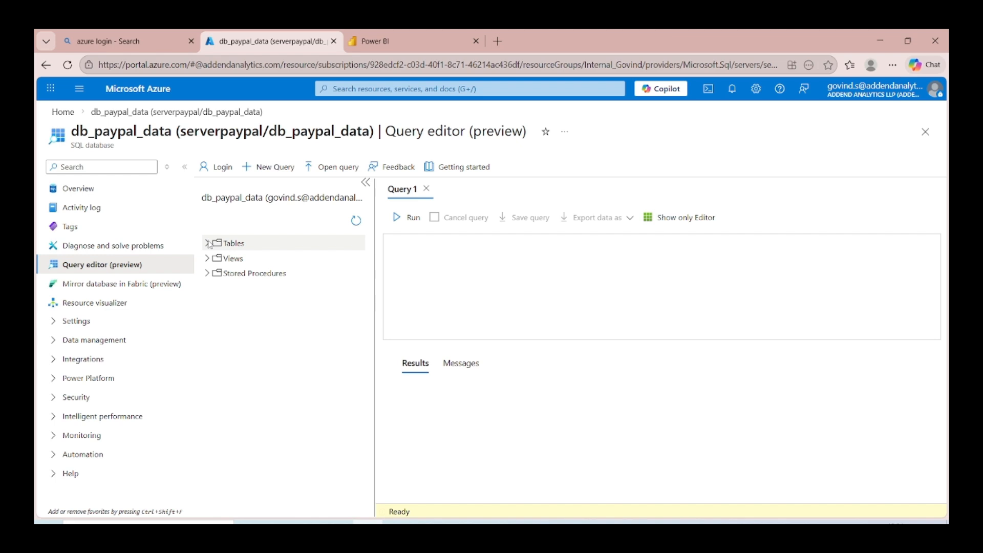
Step: List the database's tables and select the top 1000 rows of dbo.Sales_Test
left_click(208, 243)
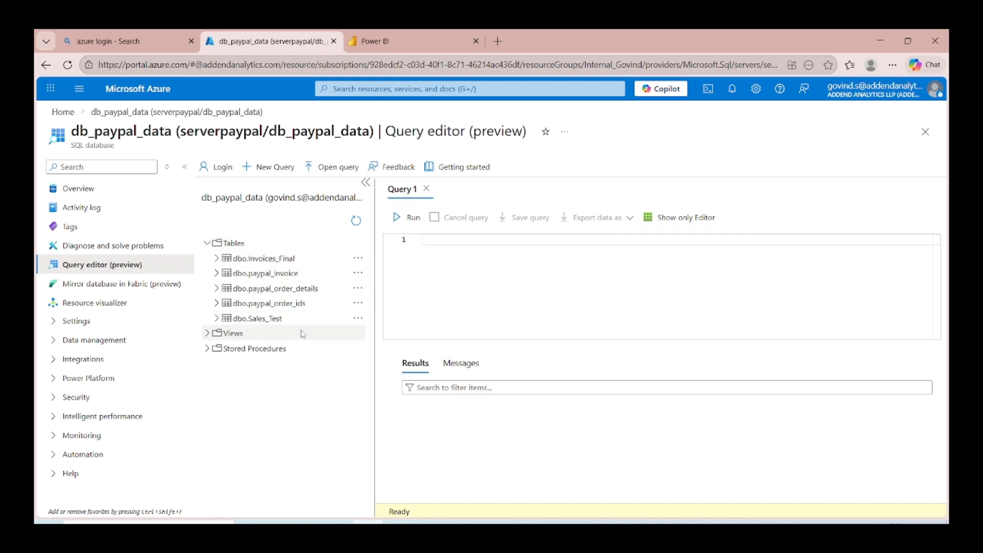
left_click(357, 318)
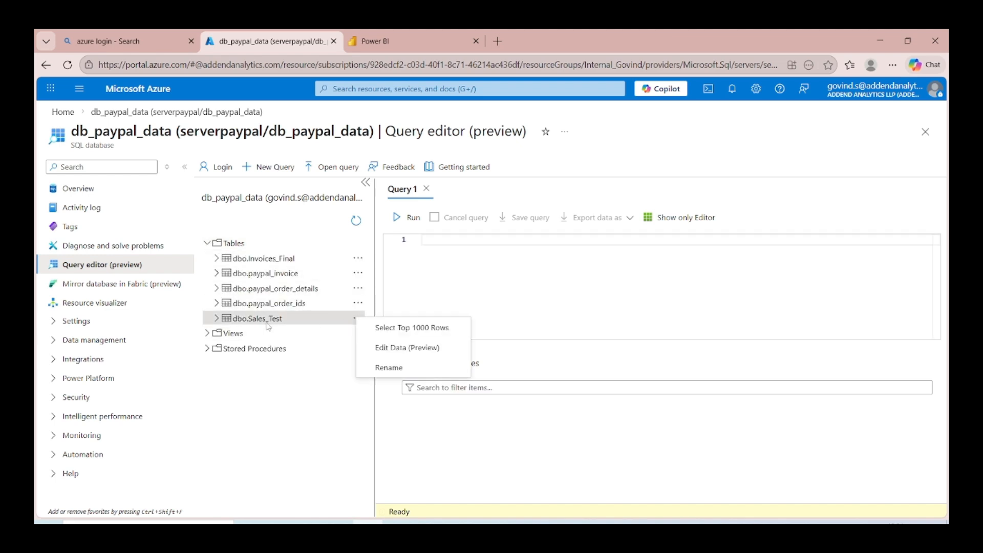
left_click(406, 329)
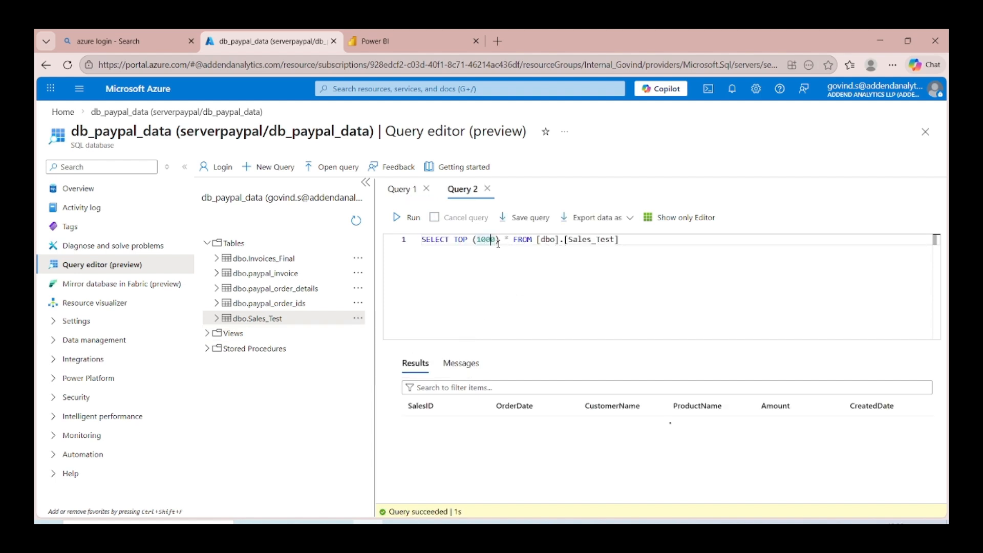
Step: Remove the TOP (1000) limit from the Sales_Test query, run it and look through the returned rows
key("BackSpace")
key("BackSpace")
key("BackSpace")
key("BackSpace")
key("BackSpace")
key("BackSpace")
key("BackSpace")
key("BackSpace")
key("BackSpace")
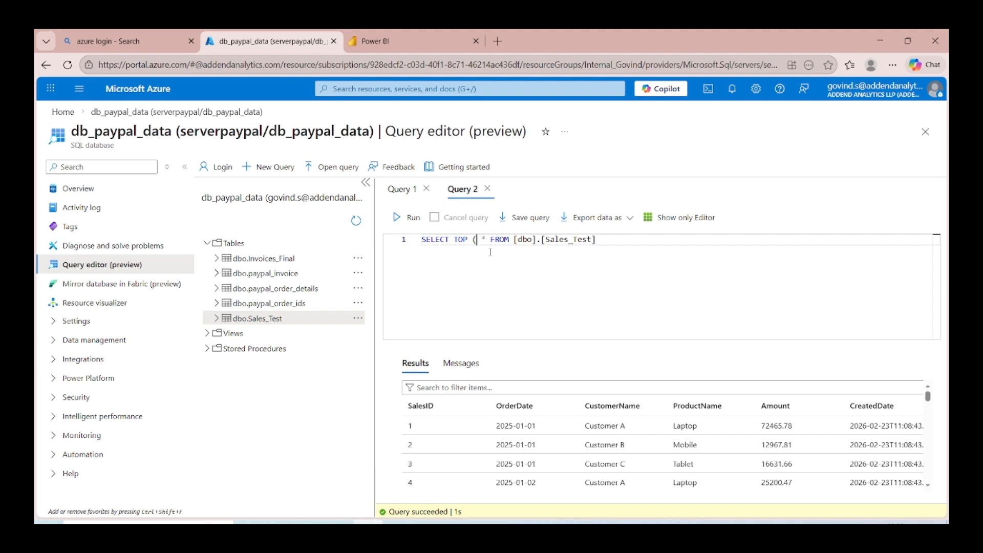
key("BackSpace")
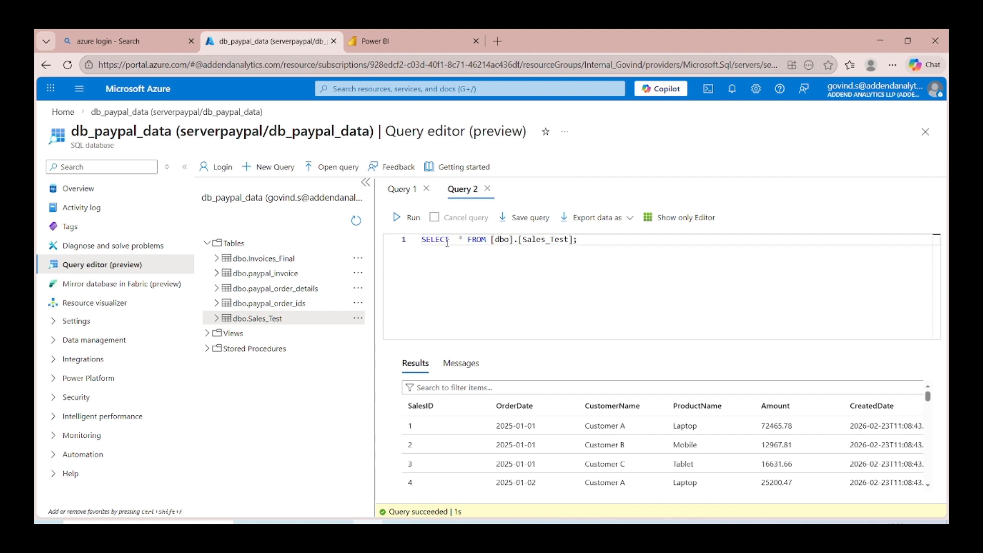
left_click(410, 217)
scroll(736, 425, "down", 2)
scroll(737, 433, "up", 2)
scroll(543, 424, "down", 3)
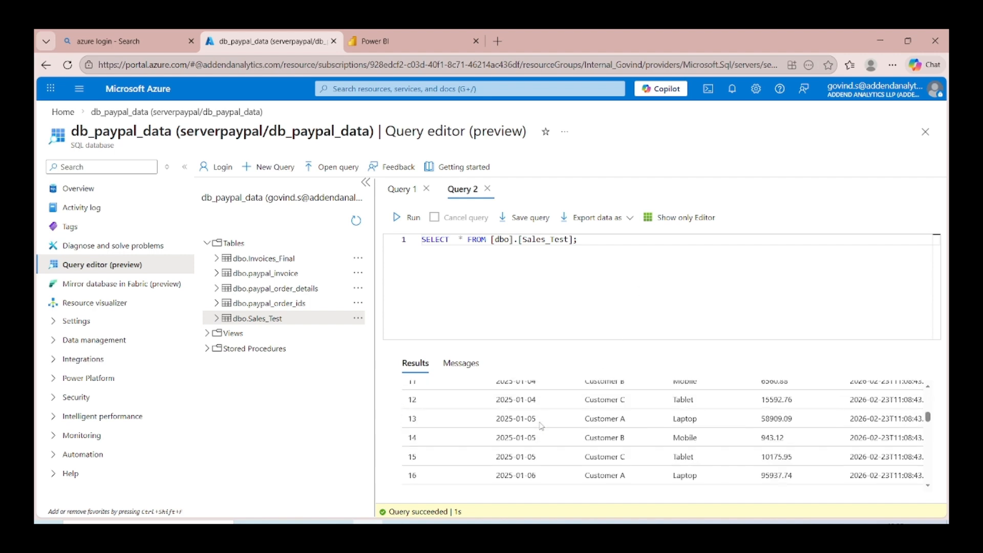
scroll(543, 424, "up", 3)
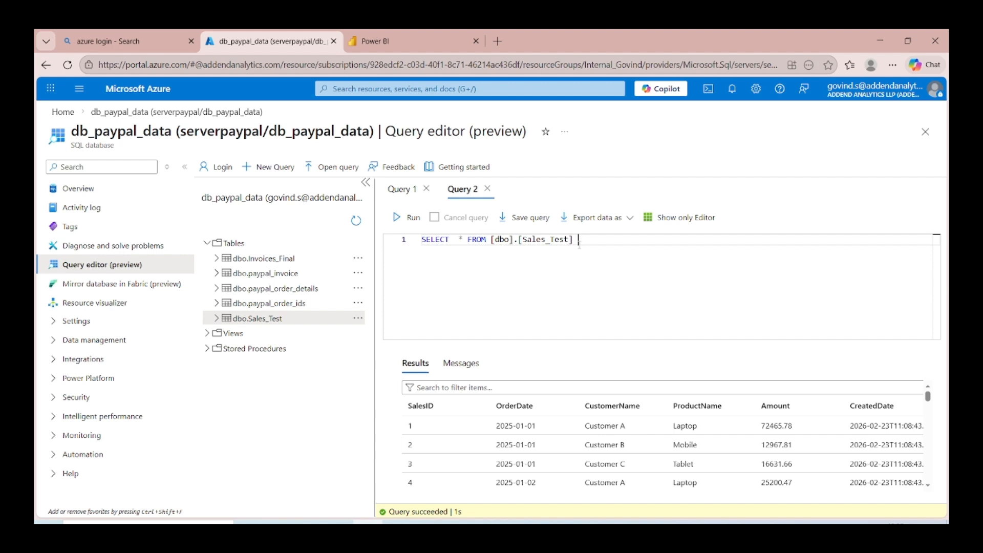
Step: Add "order by OrderDate" to the Sales_Test query and run it
type("order by O")
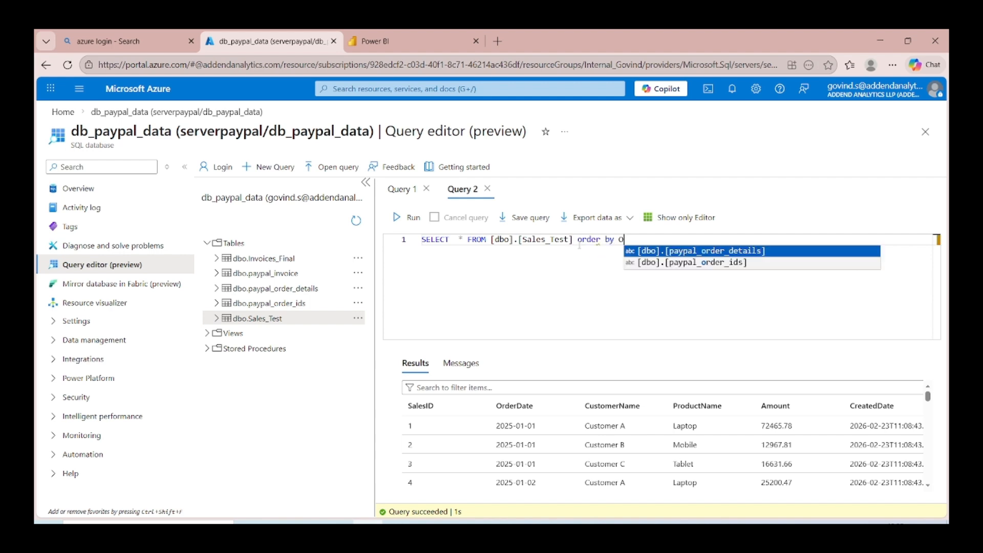
type("rderDate")
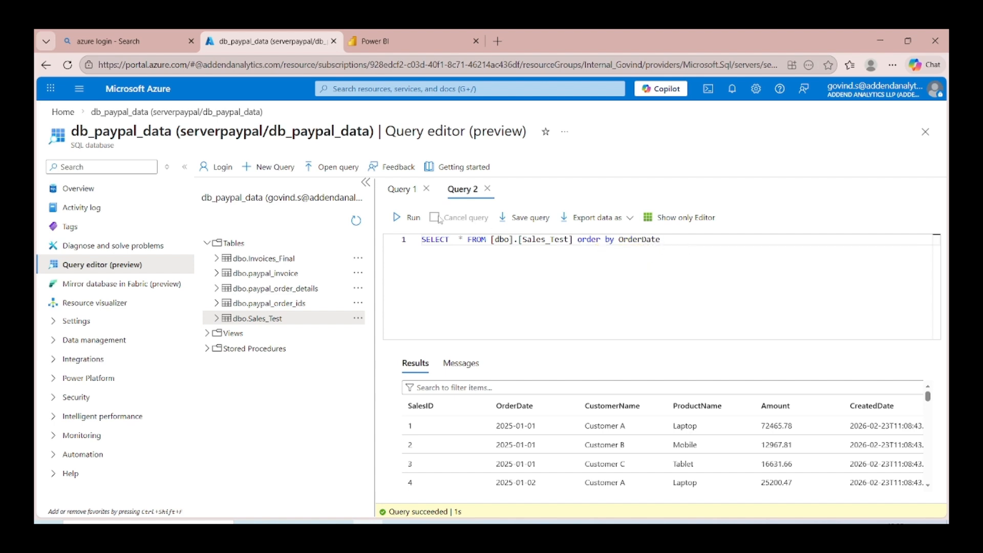
left_click(405, 217)
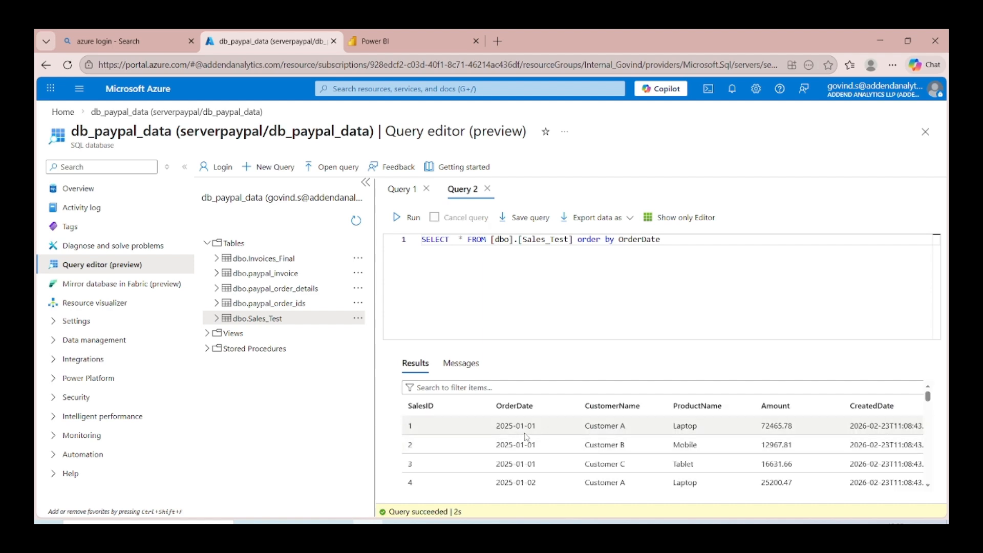
Step: Change the OrderDate sorting to descending with "desc" and rerun the query
left_click(690, 260)
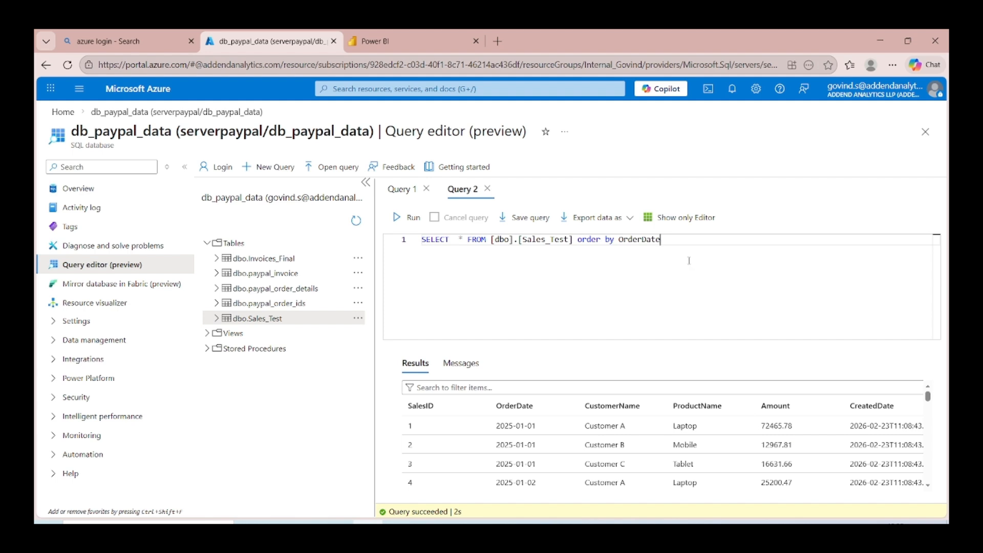
type("desc")
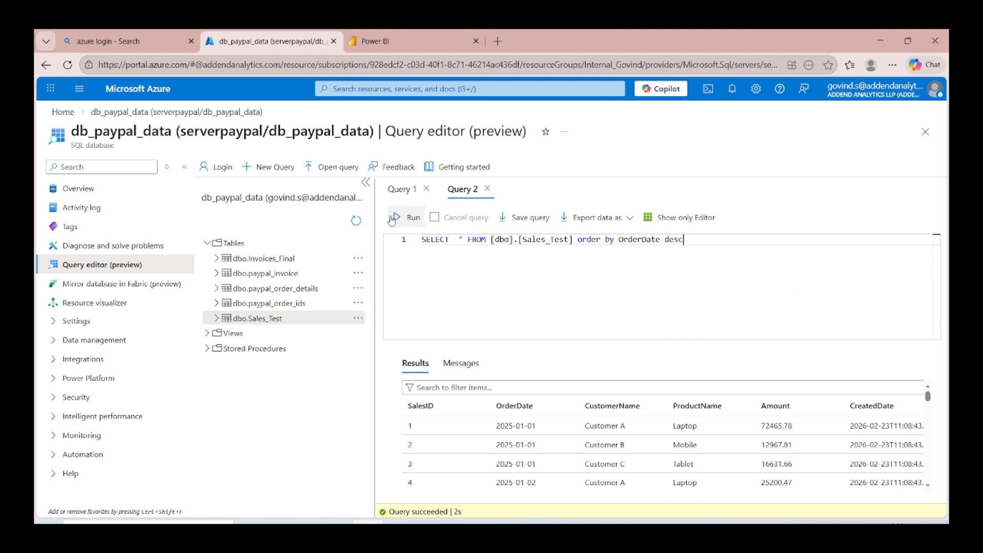
left_click(397, 218)
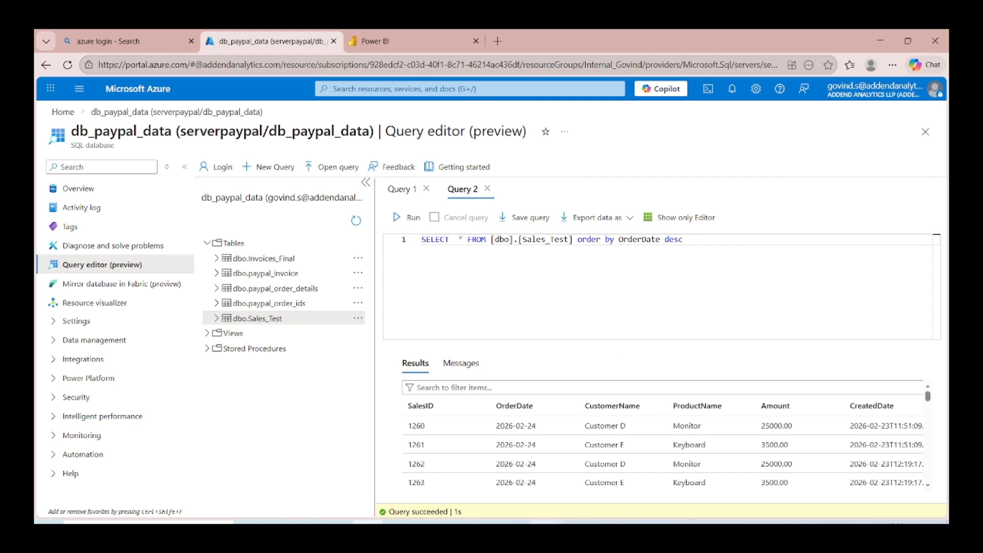
Step: Switch to Power BI Desktop, search the data sources for "azure" and start an Azure SQL database connection
left_click(545, 531)
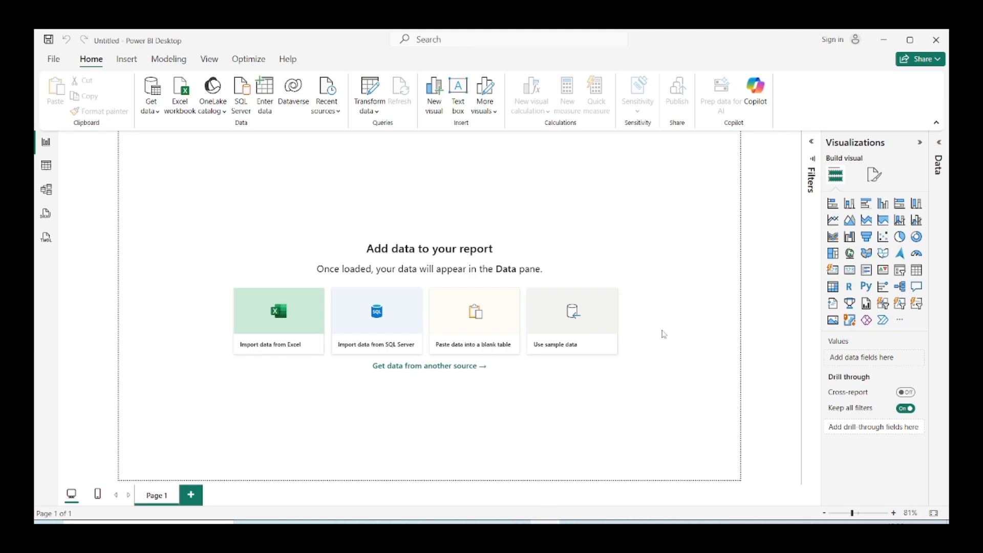
left_click(151, 105)
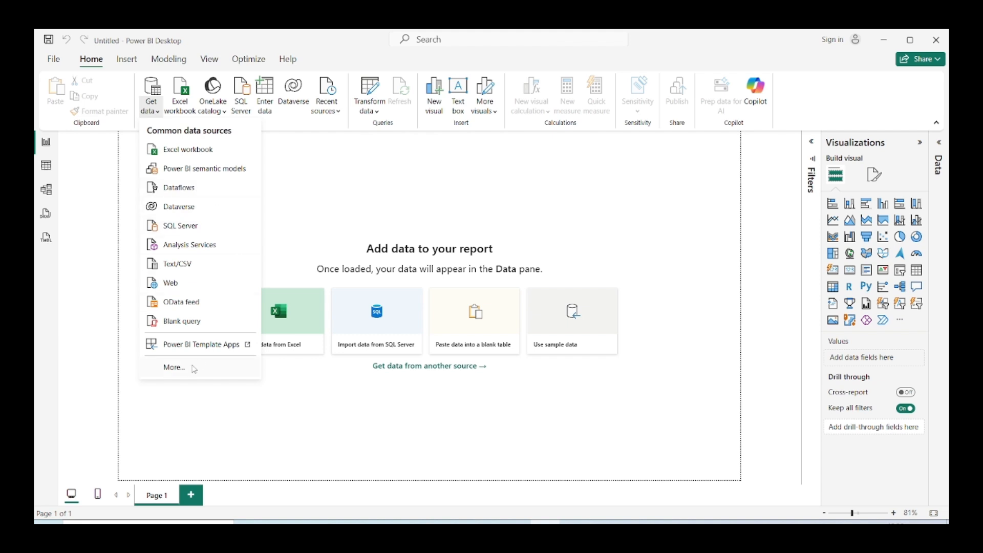
left_click(192, 367)
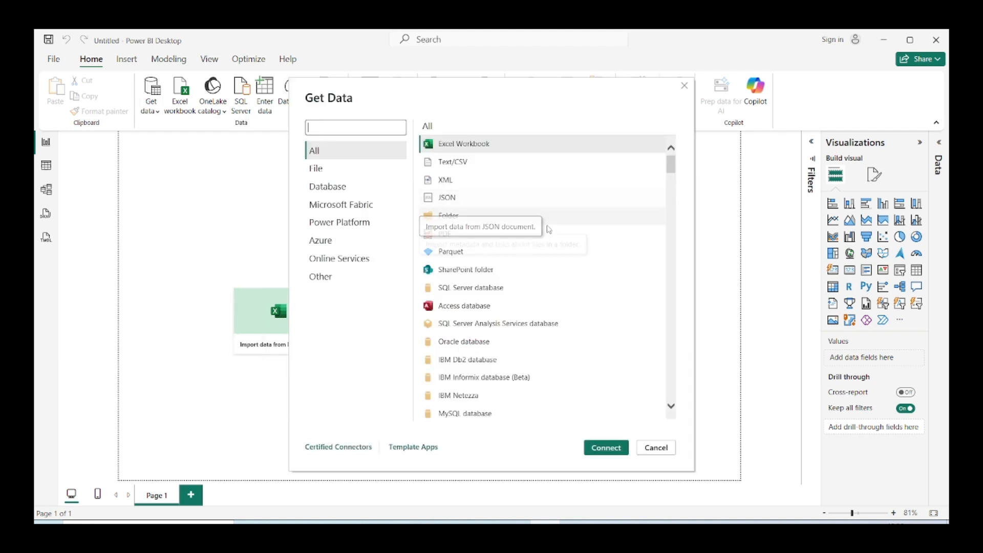
type("a")
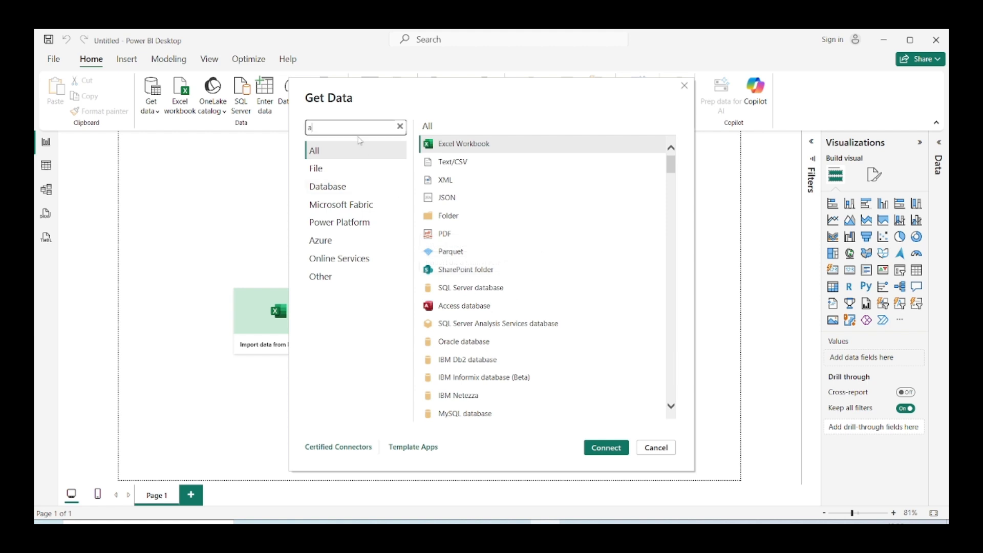
type("zure")
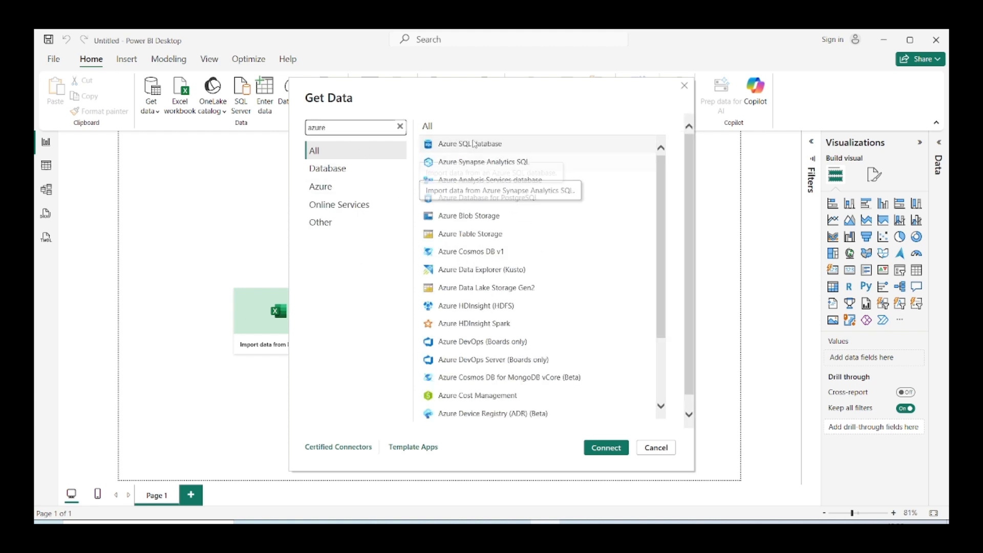
left_click(604, 447)
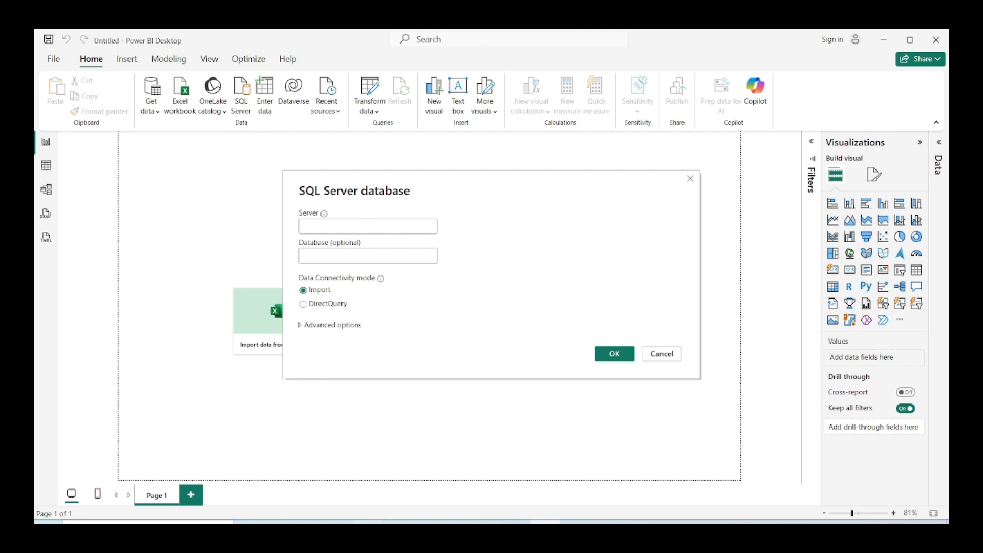
Step: Switch back to the Azure portal and open the db_paypal_data overview, discarding the unsaved query edits
left_click(368, 523)
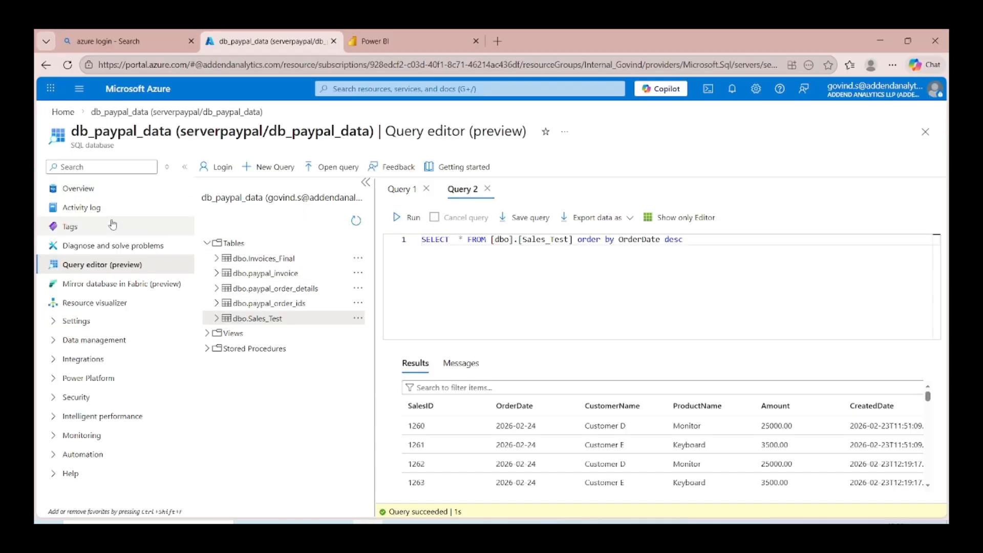
left_click(78, 189)
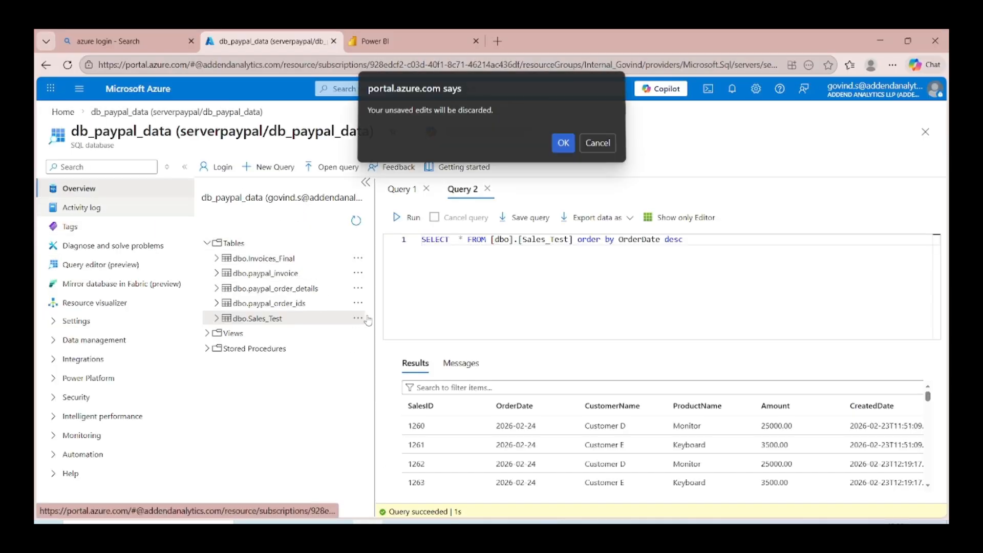
left_click(563, 146)
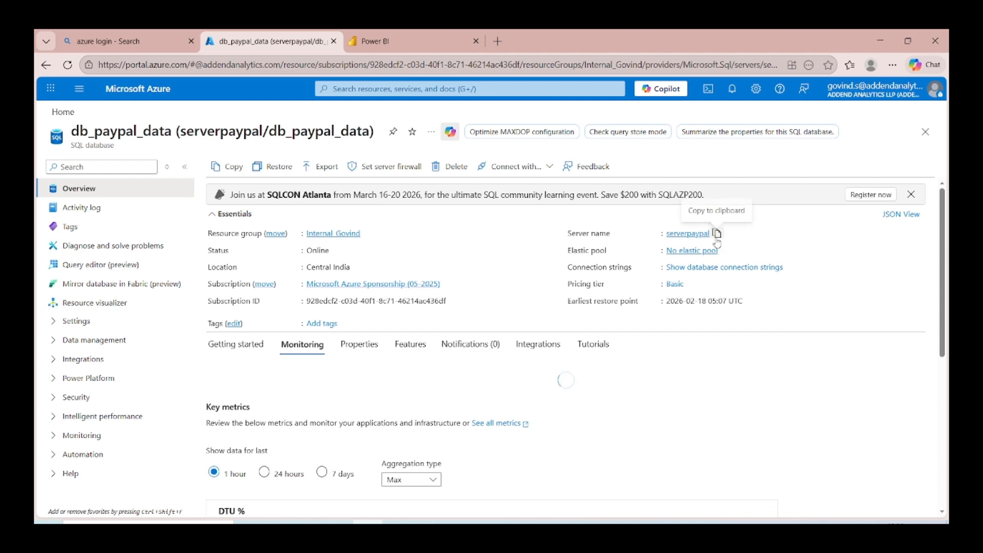
scroll(433, 443, "down", 3)
scroll(433, 442, "up", 3)
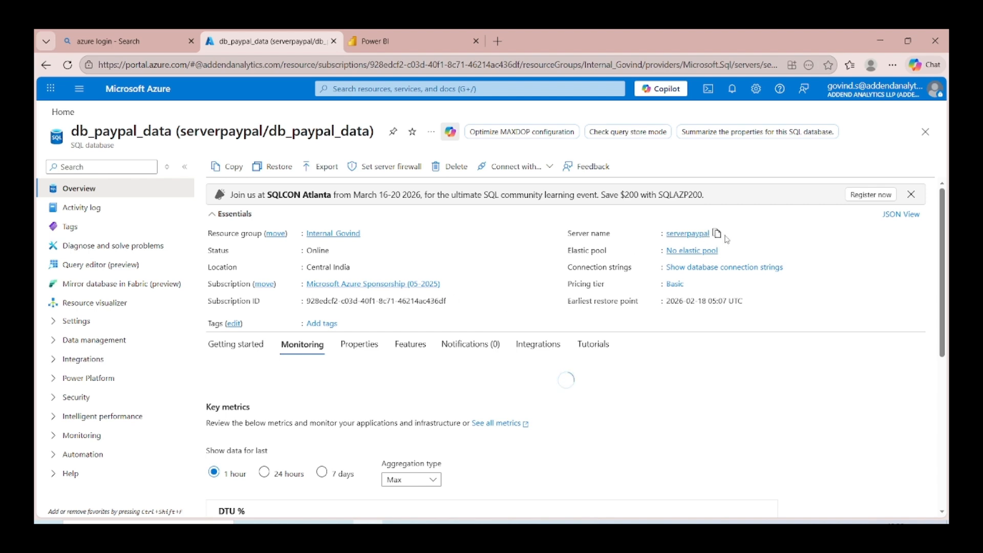
Step: Try to connect Power BI Desktop using the short server name "serverpaypal" copied from the Azure overview
left_click(719, 234)
left_click(545, 522)
left_click(367, 226)
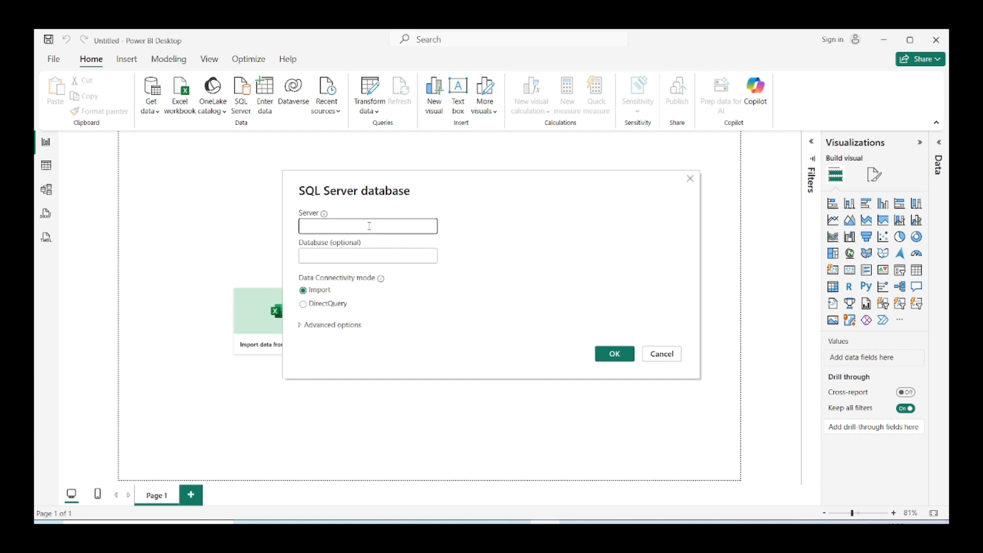
type("serverpaypal")
left_click(621, 358)
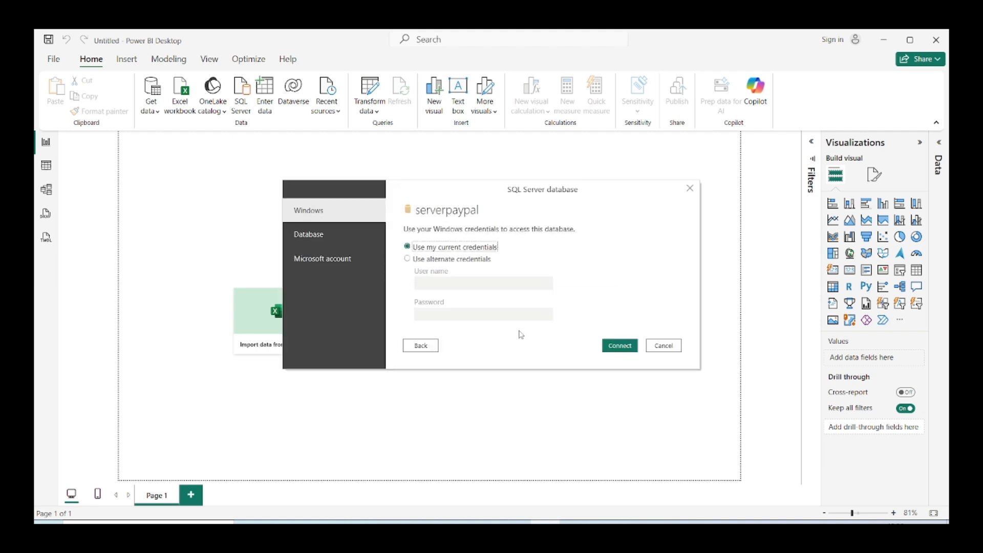
Step: Copy the full server name serverpaypal.database.windows.net from Azure, replace the Server value in Power BI Desktop with it and connect in Import mode
left_click(368, 522)
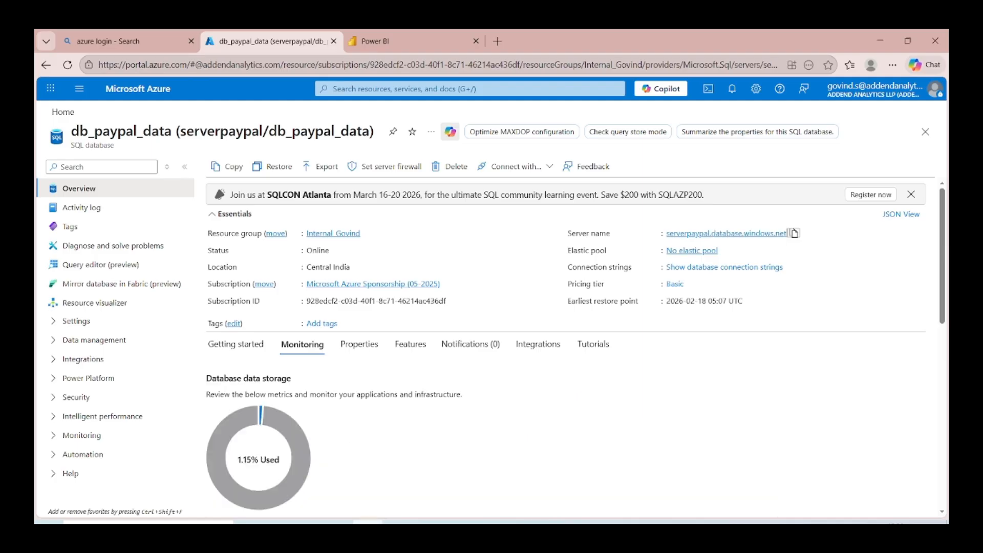
left_click(794, 233)
left_click(545, 523)
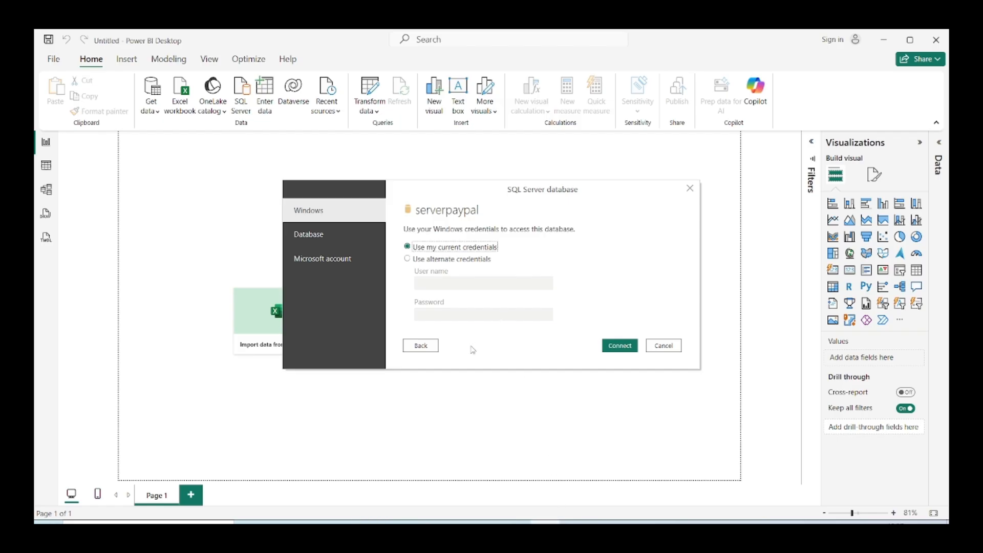
left_click(420, 345)
left_click_drag(415, 228, 288, 242)
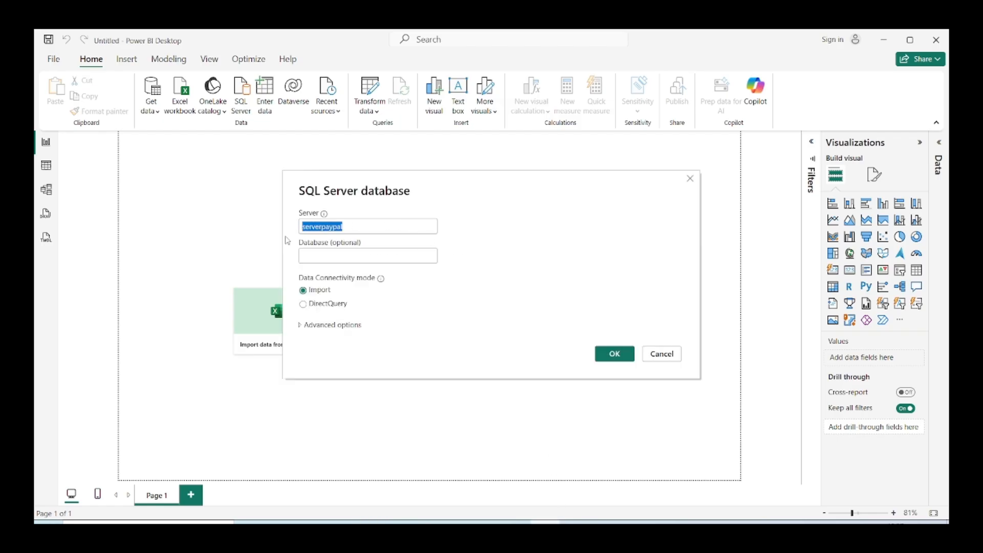
key("ctrl+v")
left_click(615, 354)
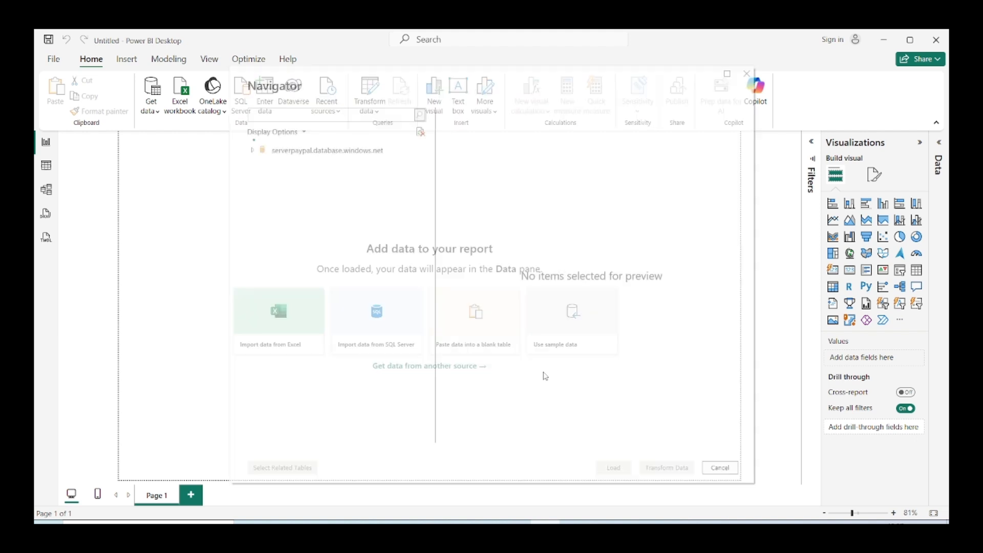
Step: Expand the server and its db_paypal_data database in the Navigator and select the Sales_Test table
left_click(258, 152)
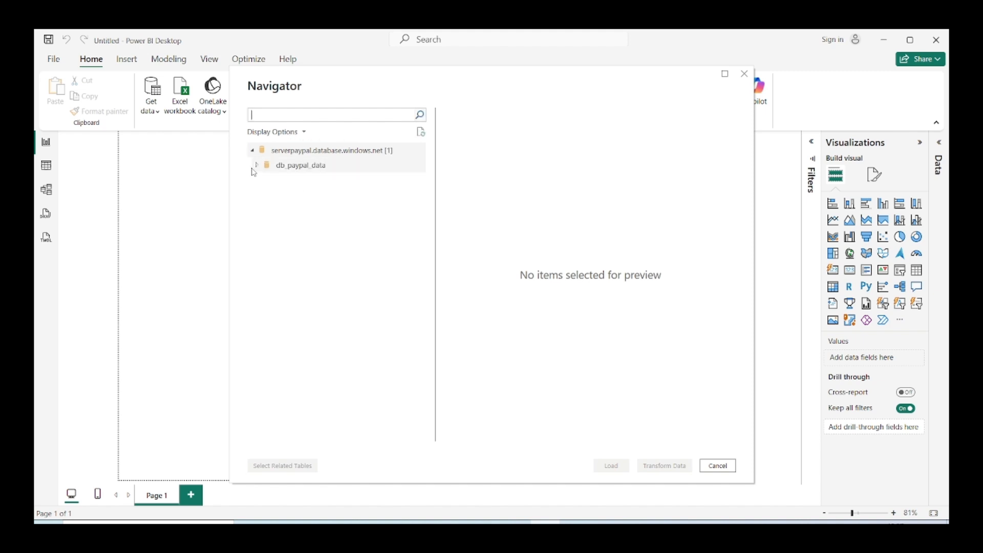
left_click(258, 167)
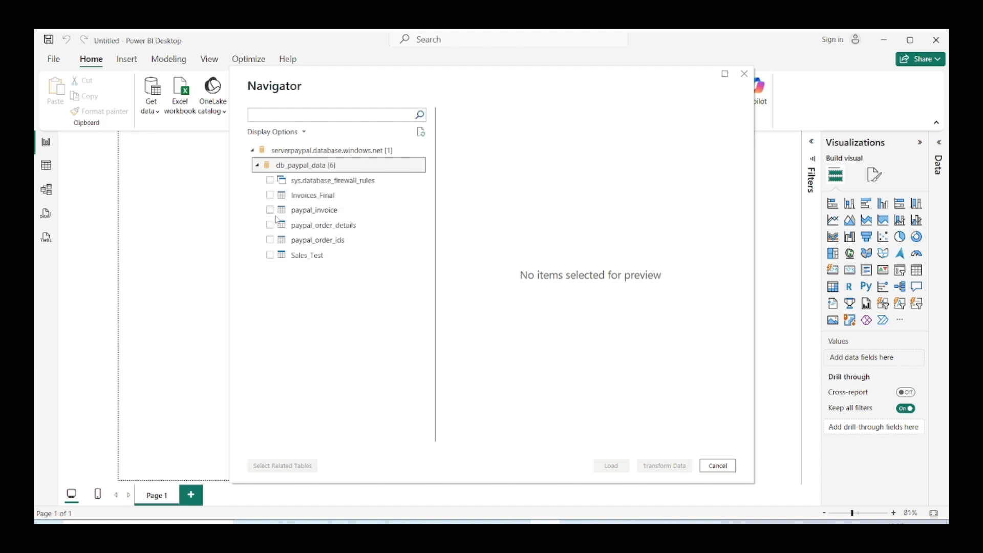
left_click(270, 255)
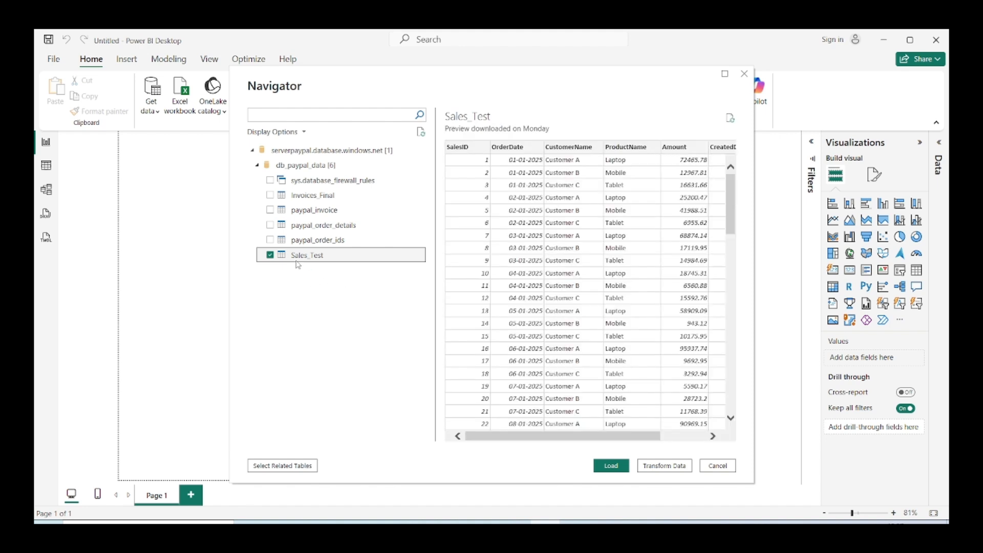
Step: Open the Sales_Test table for transformation in Power Query Editor and add a new parameter named RangeStart
left_click(680, 465)
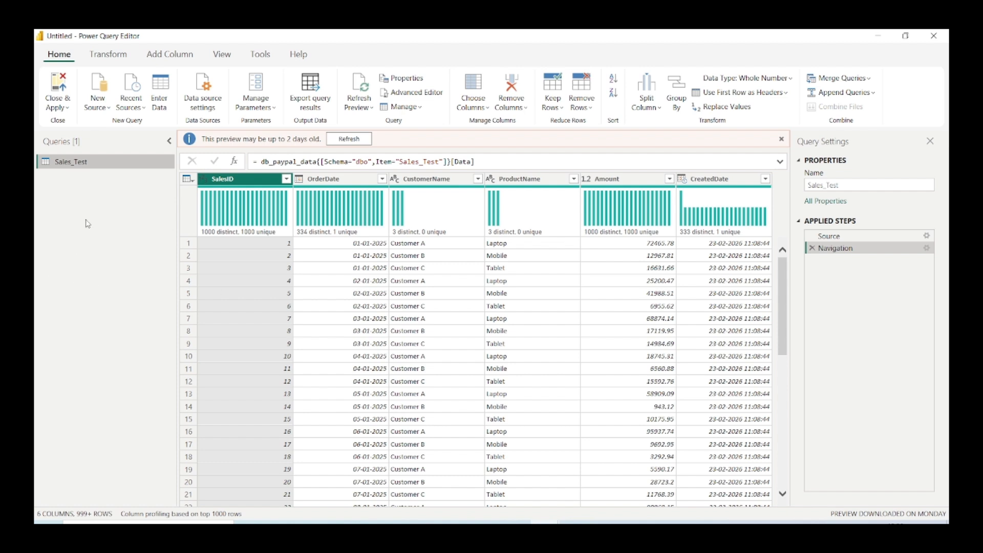
left_click(244, 105)
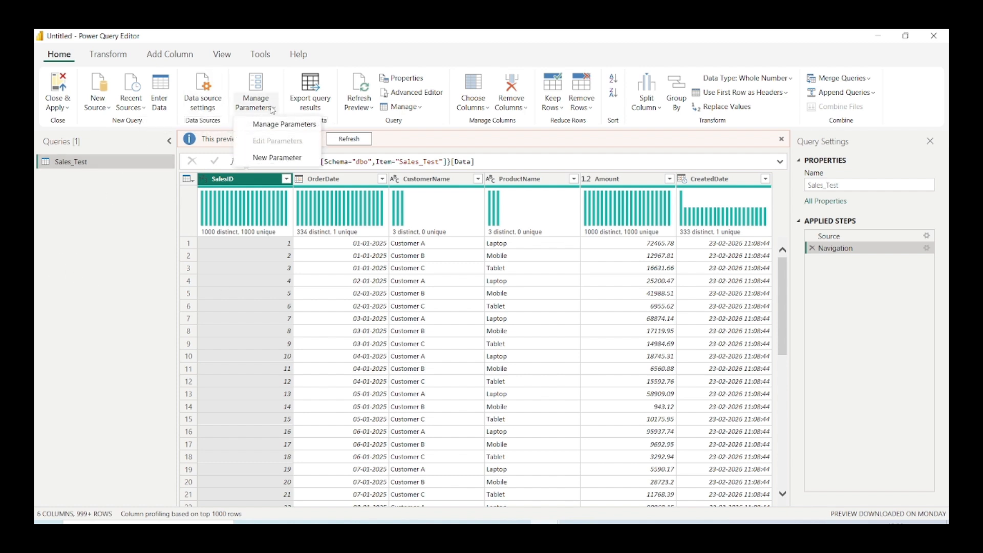
left_click(281, 158)
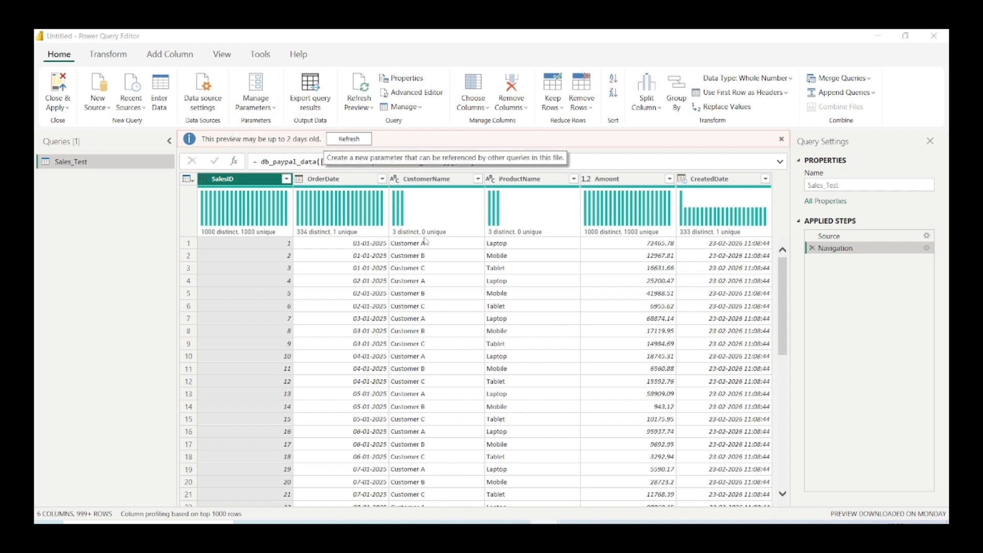
key("ctrl+a")
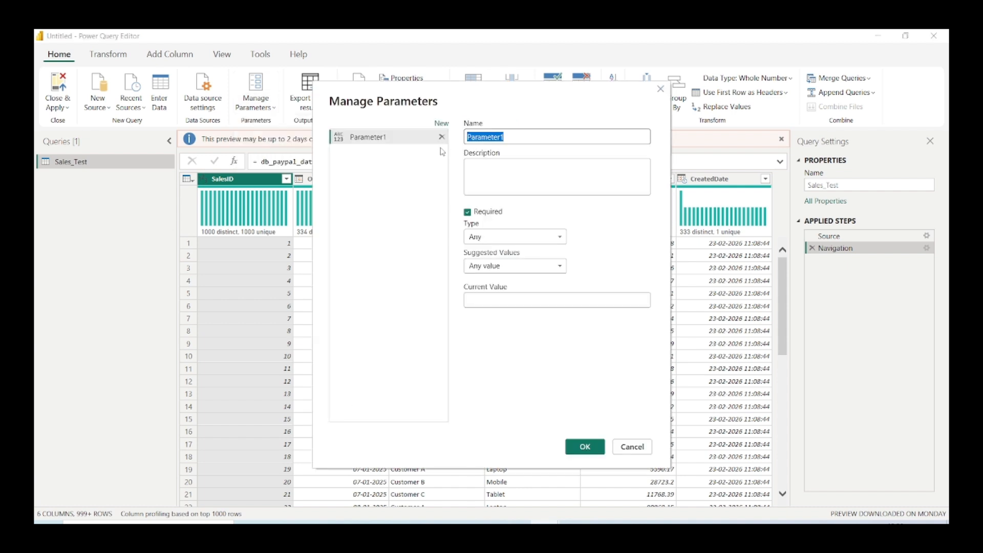
type("RabgfeStar")
key("BackSpace")
key("BackSpace")
key("BackSpace")
key("BackSpace")
key("BackSpace")
key("BackSpace")
key("BackSpace")
key("BackSpace")
key("BackSpace")
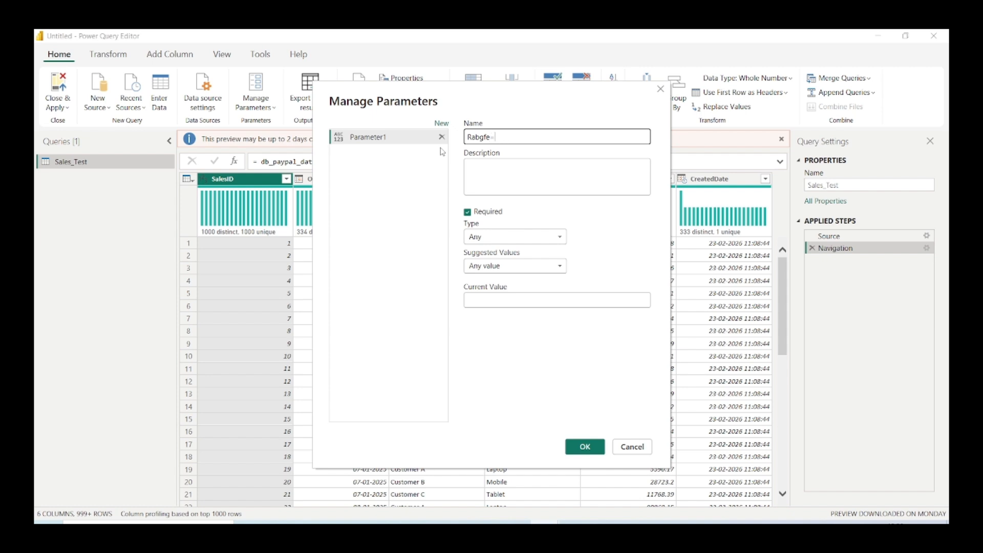
type("angeStart")
left_click(554, 237)
left_click(488, 277)
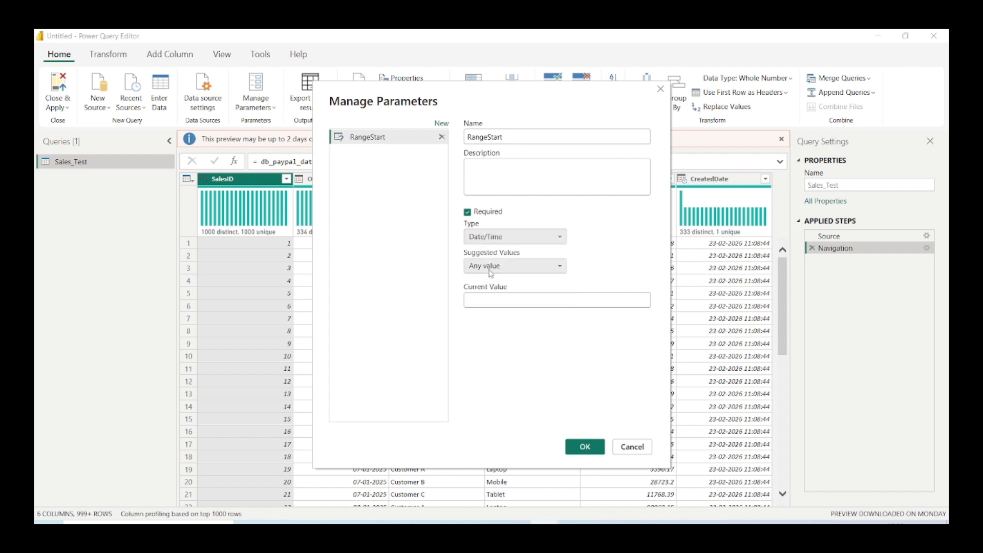
left_click(514, 297)
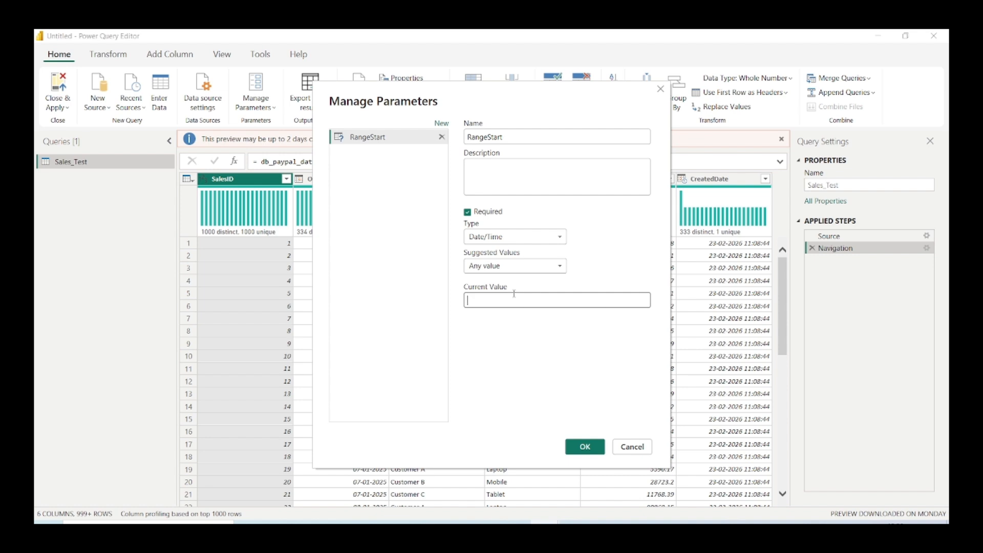
type("0")
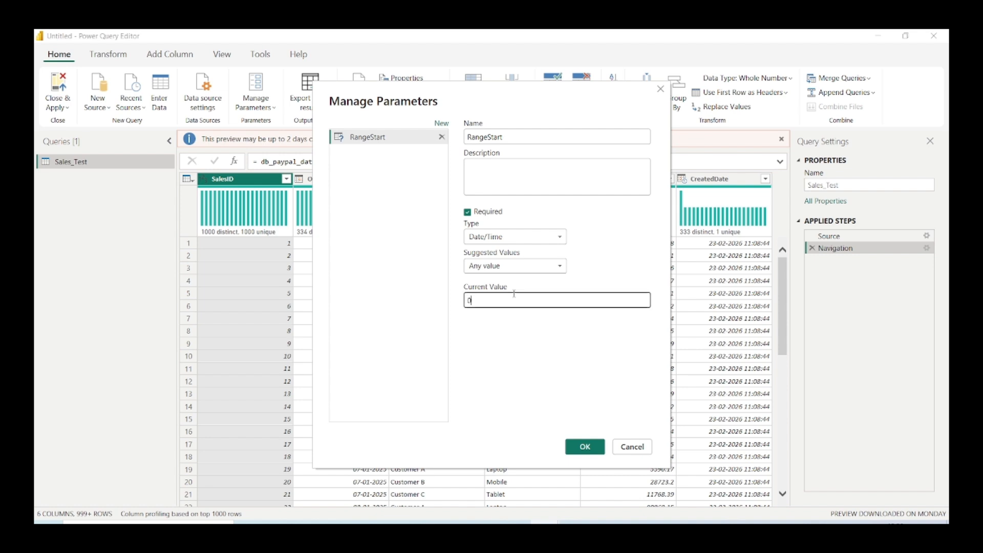
type("1-")
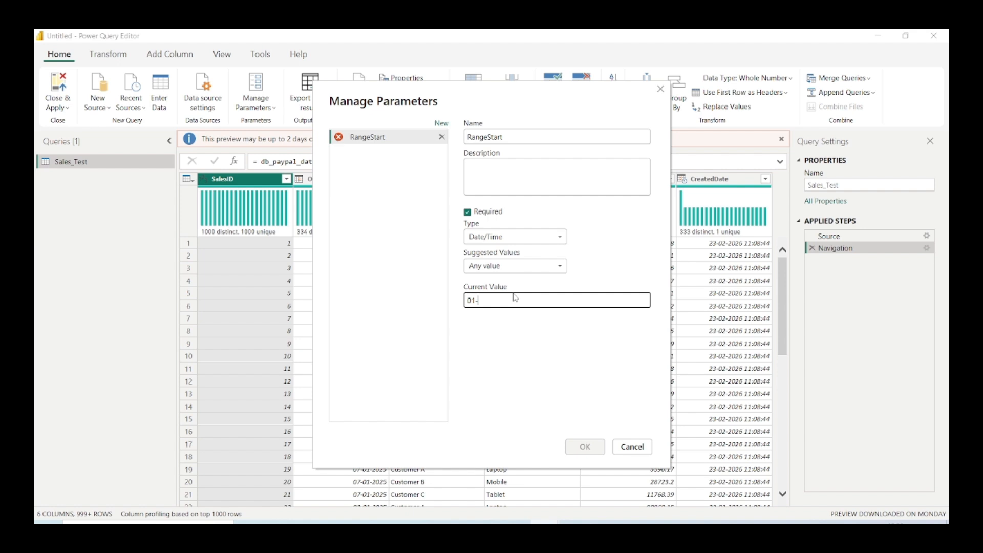
type("01-2025 00:00:00:00")
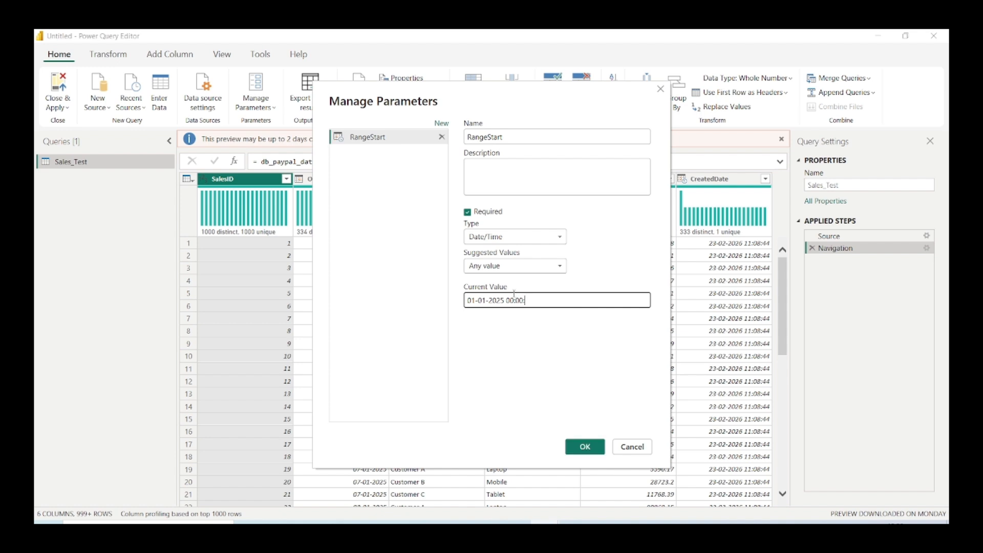
left_click(585, 446)
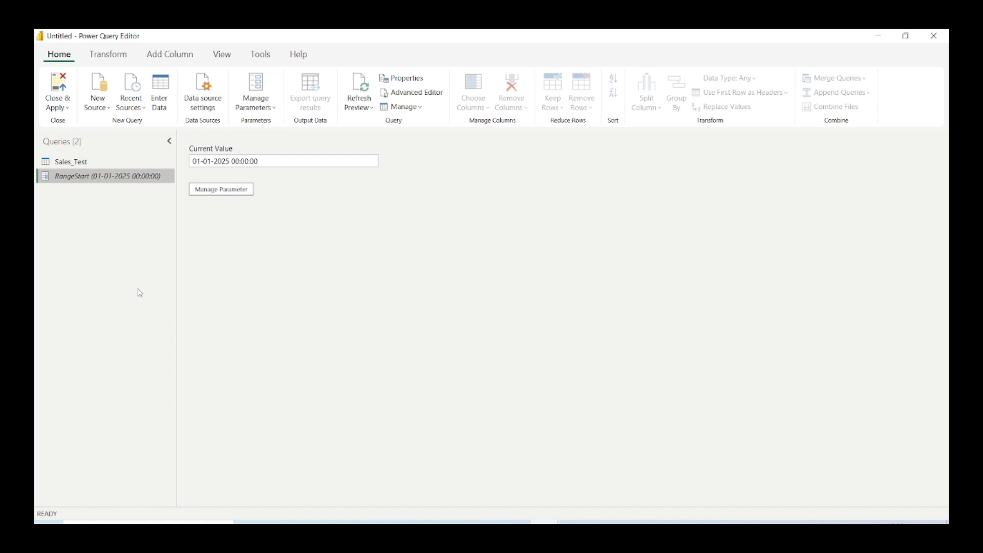
Step: Add a second new parameter named RangeEnd
right_click(95, 196)
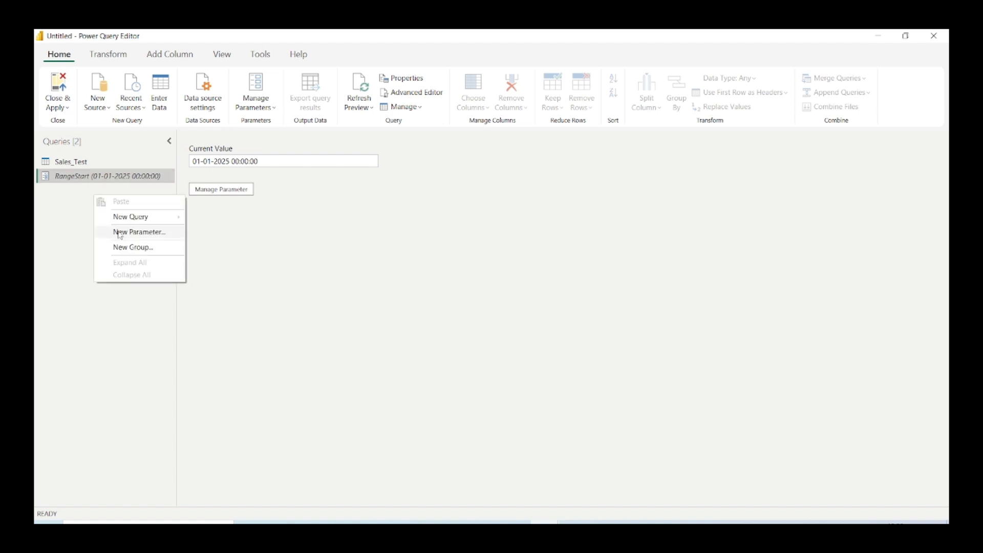
left_click(139, 233)
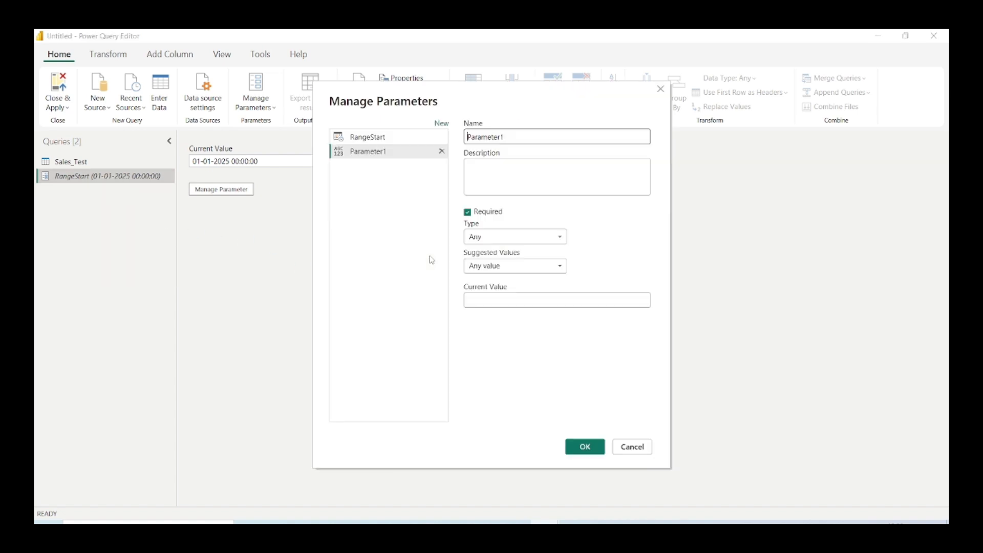
type("Ra")
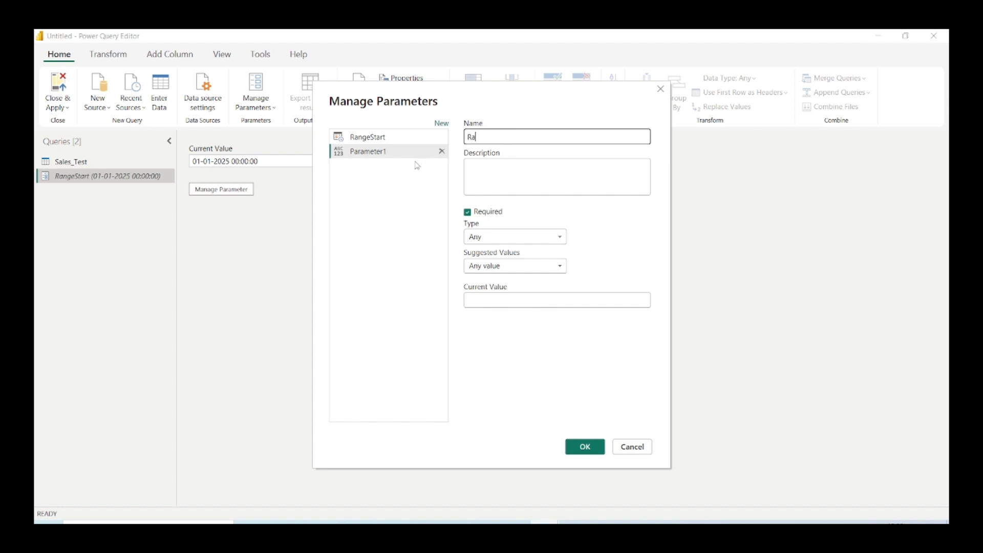
type("ngeStart")
key("BackSpace")
key("BackSpace")
key("BackSpace")
key("BackSpace")
key("BackSpace")
type("End")
Step: Set the RangeEnd parameter's type to Date/Time and its current value to 31-03-2025, and save it
left_click(561, 237)
left_click(510, 274)
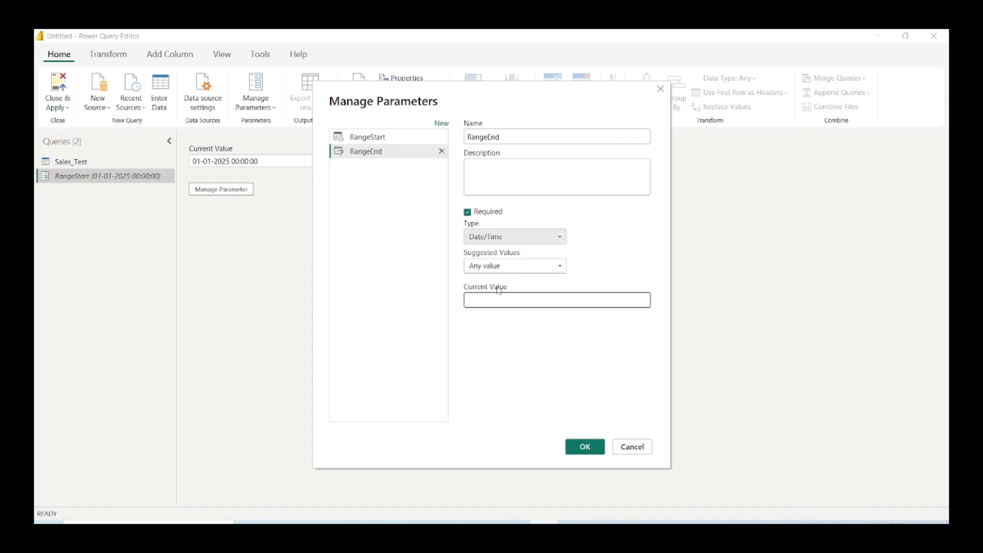
left_click(511, 297)
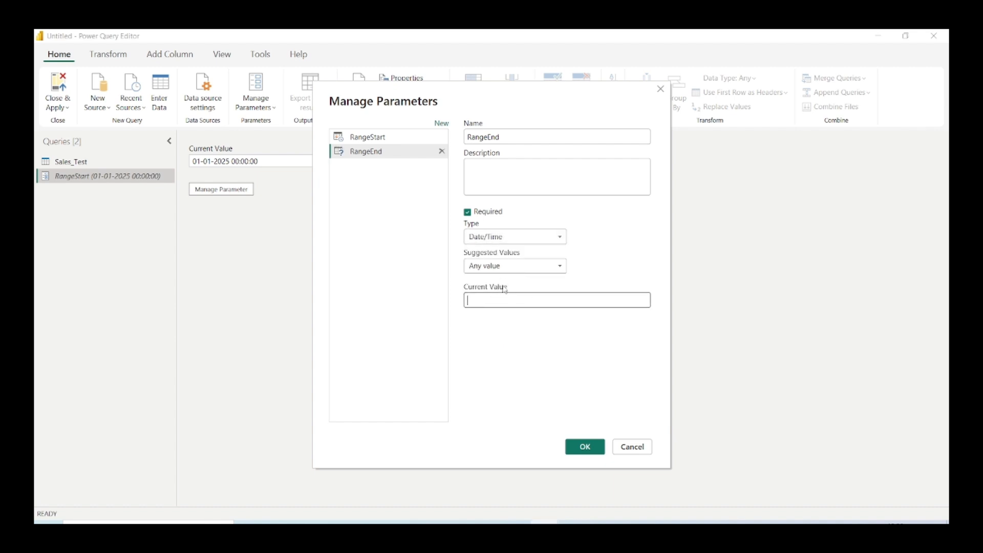
type("31")
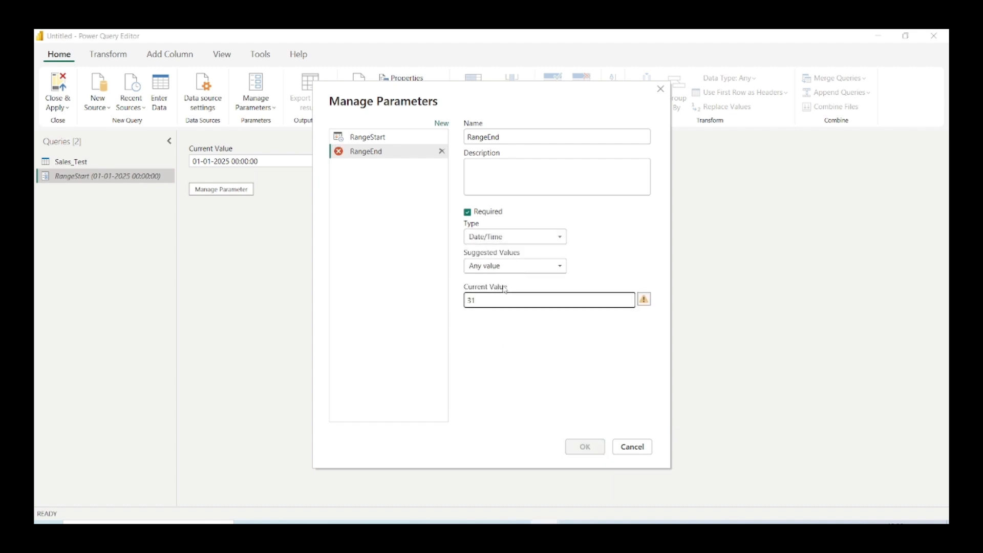
type("-")
type("-")
type("03-2")
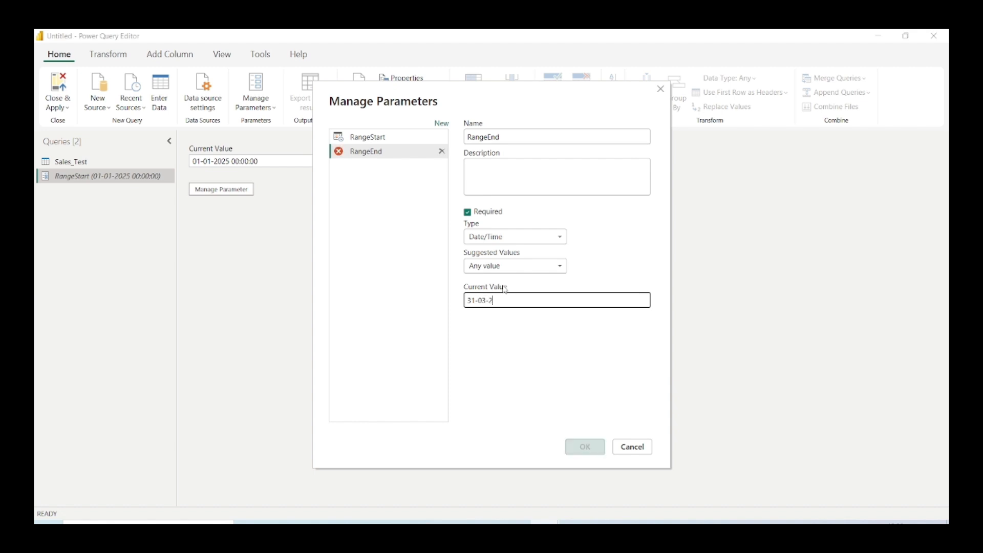
type("025")
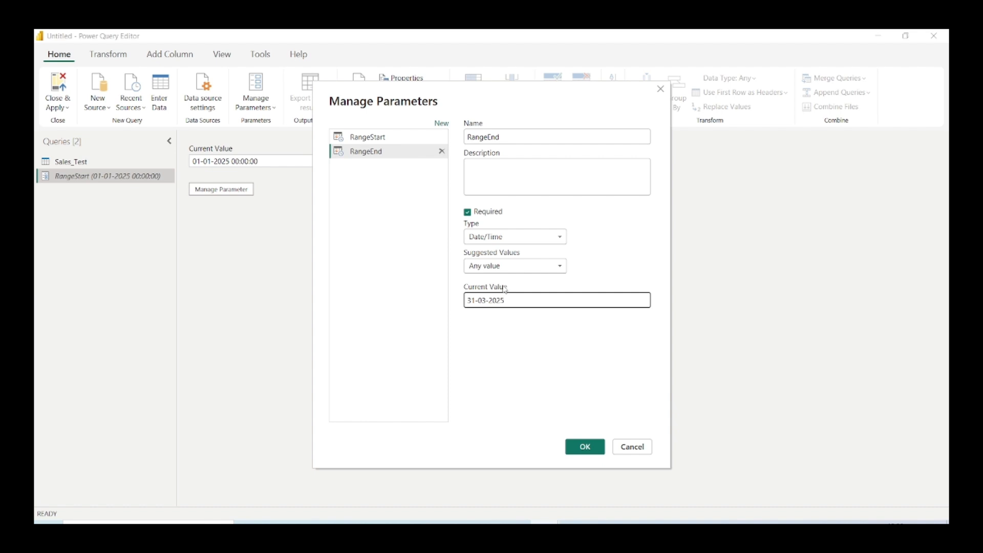
left_click(585, 446)
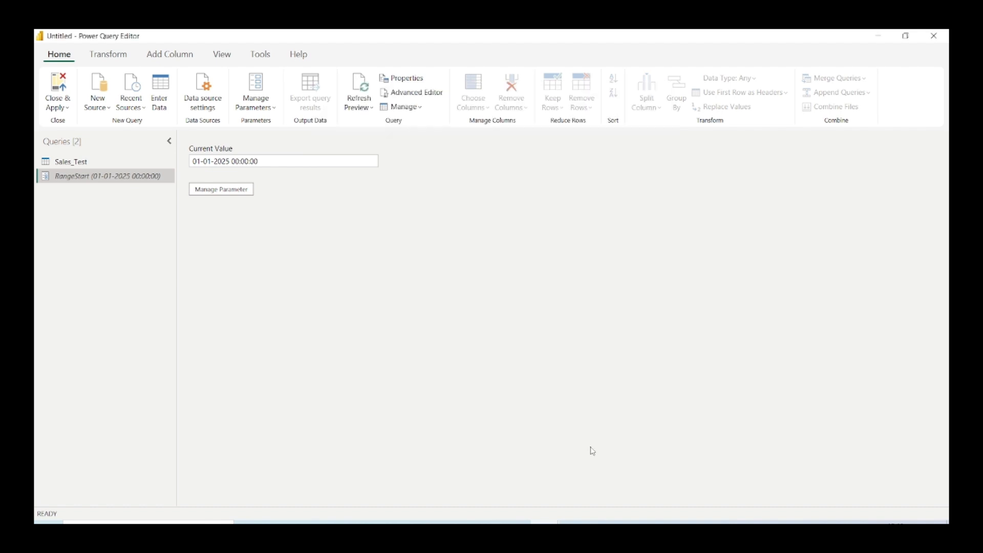
Step: Change the data type of the OrderDate column in the Sales_Test query to Date/Time
left_click(104, 170)
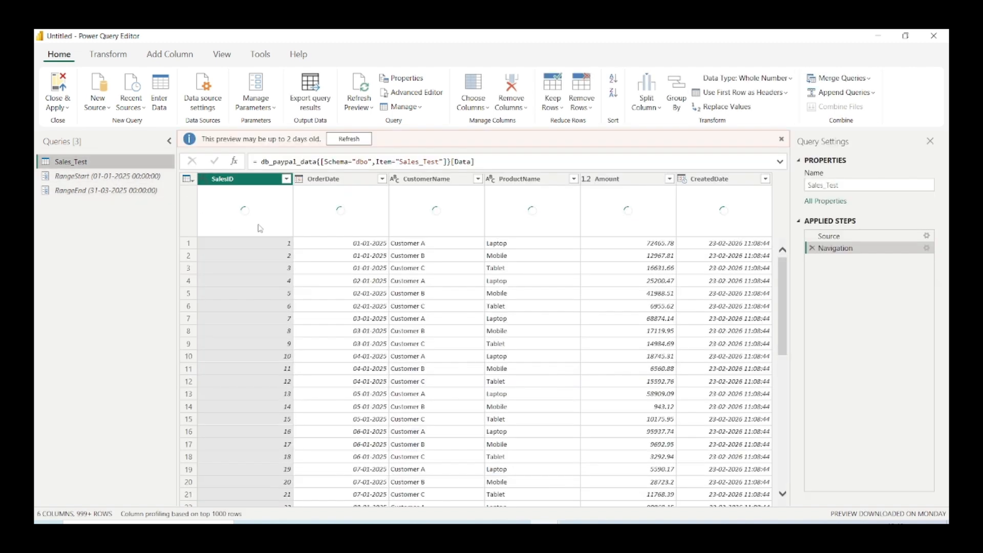
left_click(318, 179)
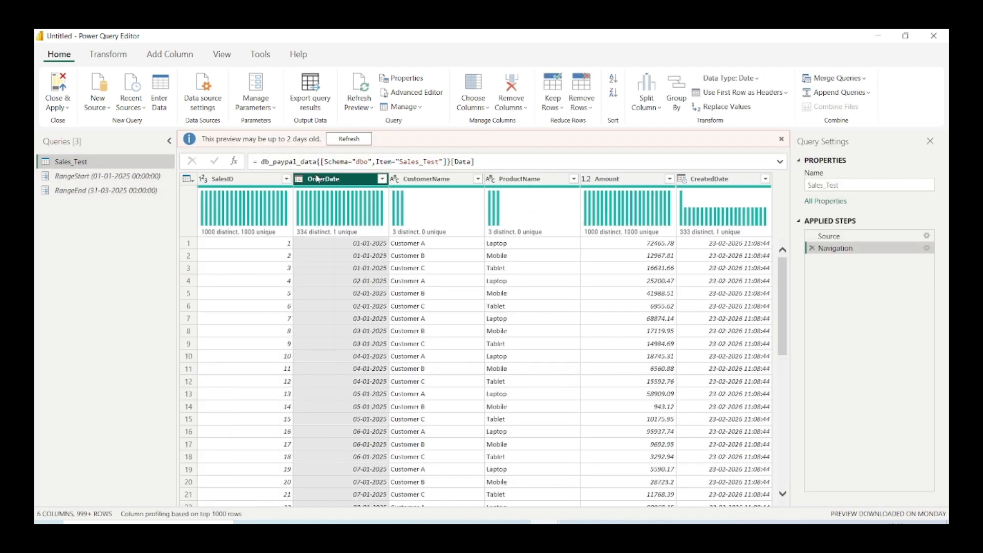
left_click(382, 179)
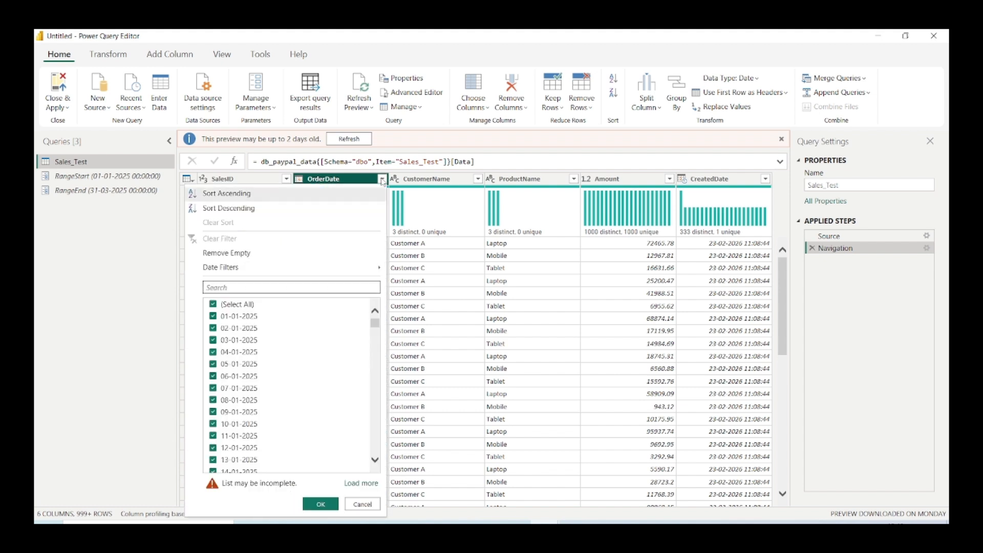
left_click(299, 179)
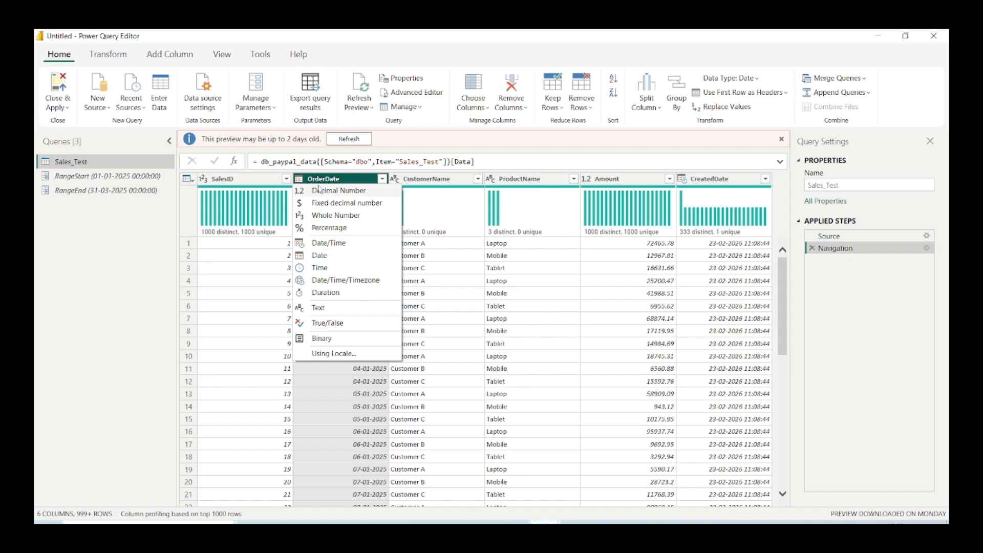
left_click(339, 248)
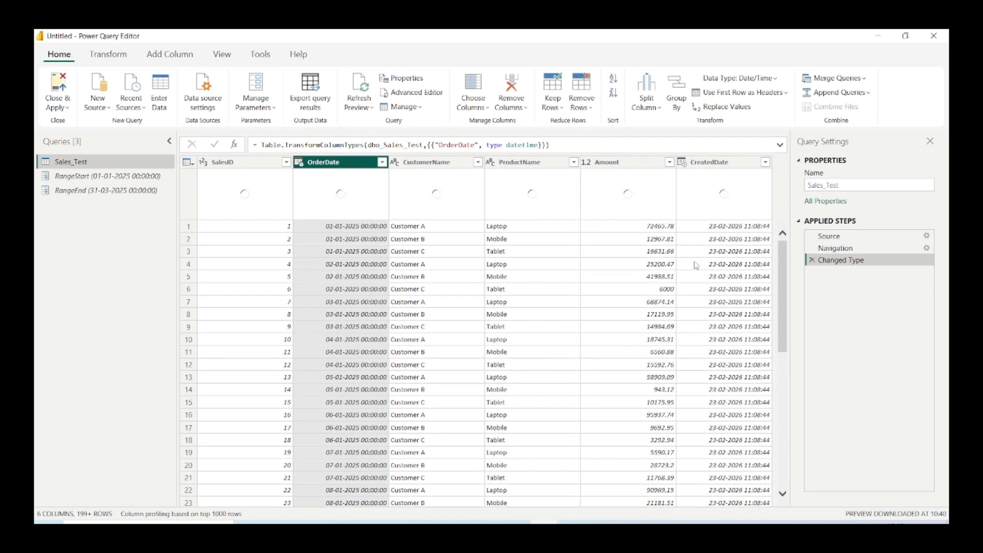
Step: View the native query of the Changed Type step to check how the type conversion is translated to SQL
right_click(833, 260)
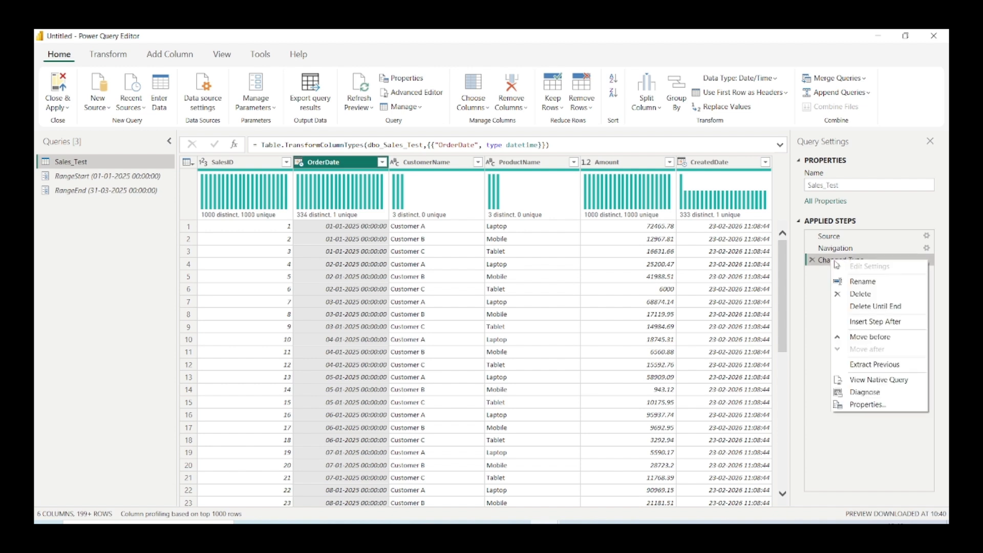
left_click(868, 380)
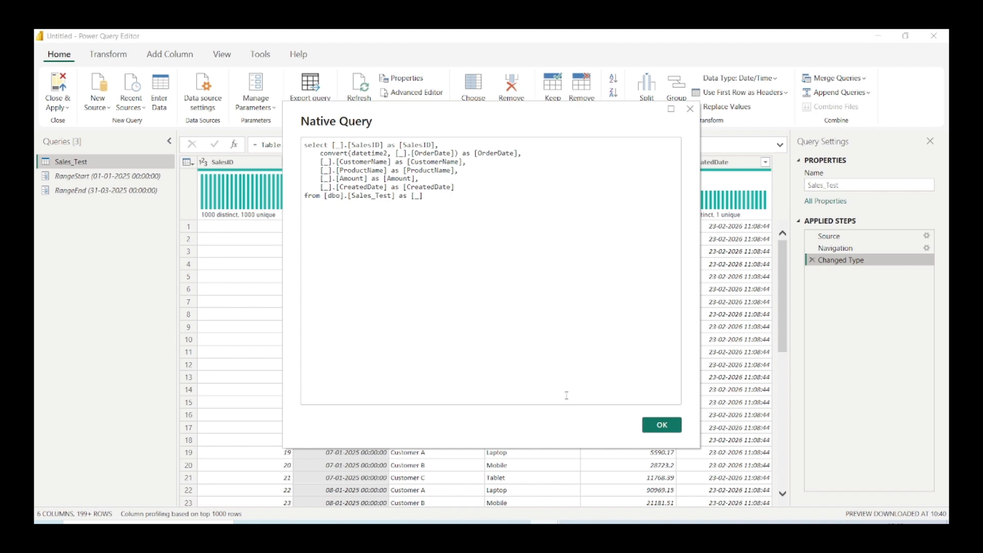
left_click(660, 425)
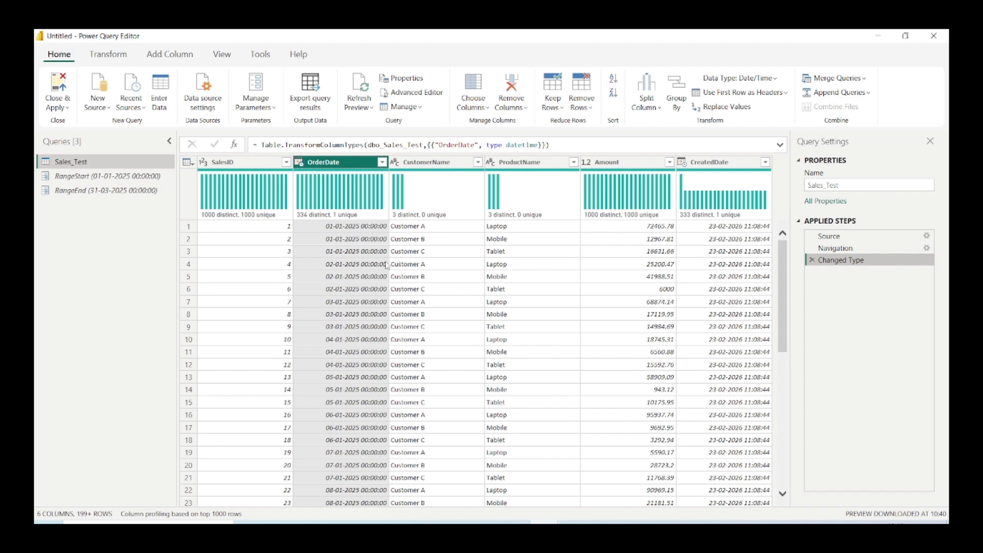
Step: Set up a custom filter on OrderDate whose first condition is "is after or equal to" the RangeStart parameter
left_click(382, 162)
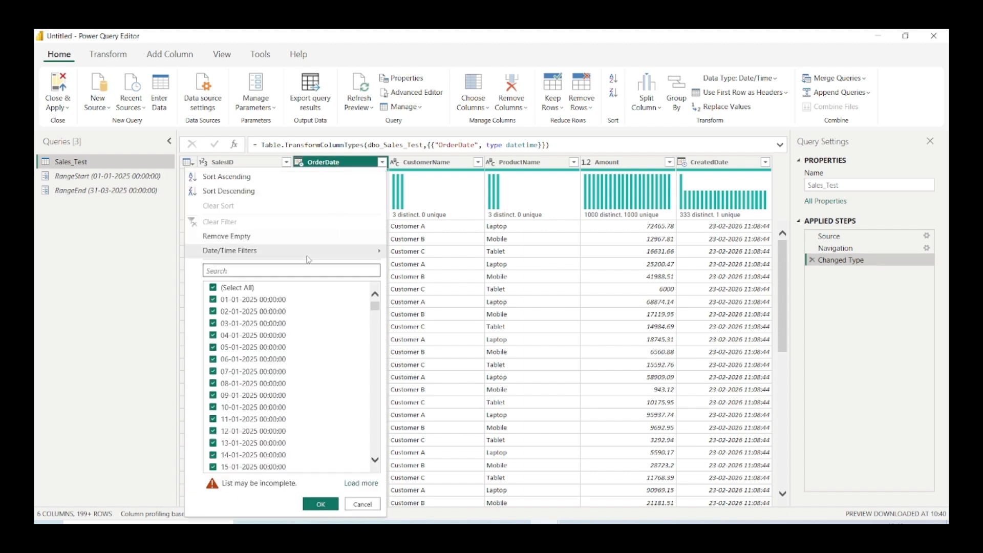
mouse_move(308, 254)
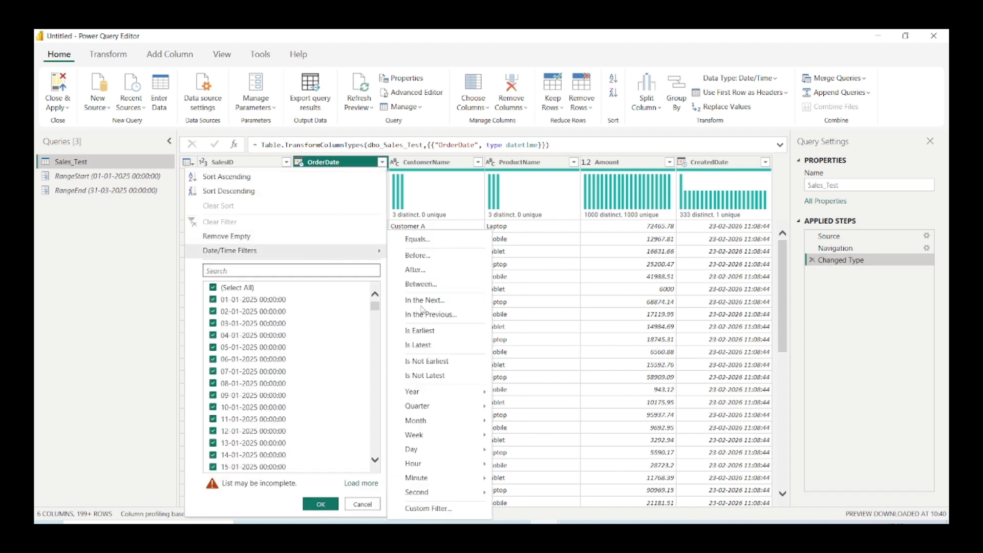
left_click(444, 512)
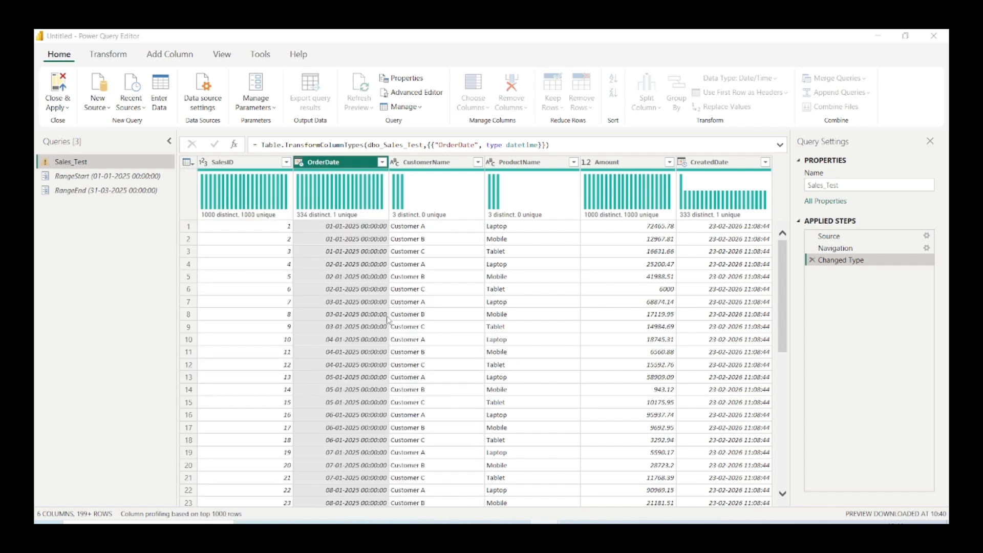
left_click(392, 279)
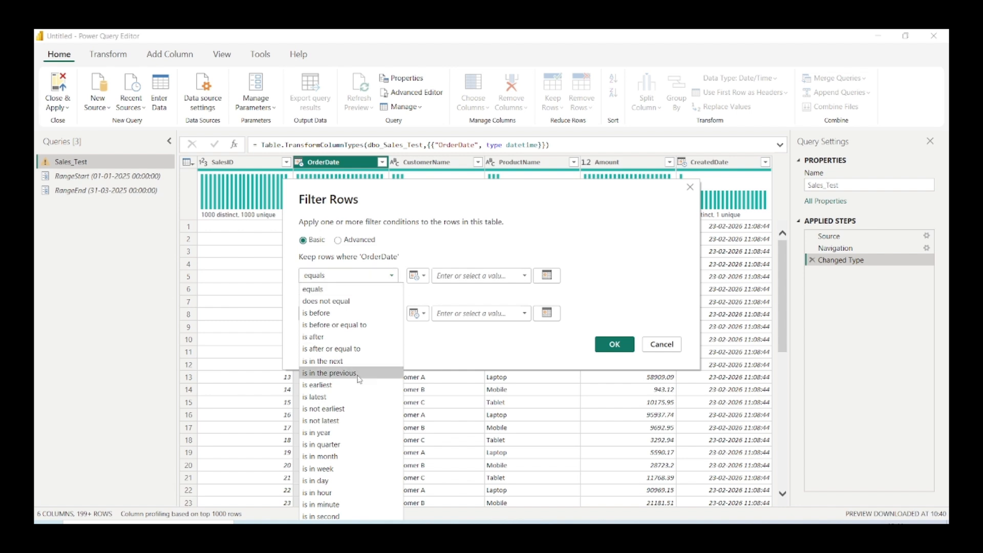
left_click(358, 349)
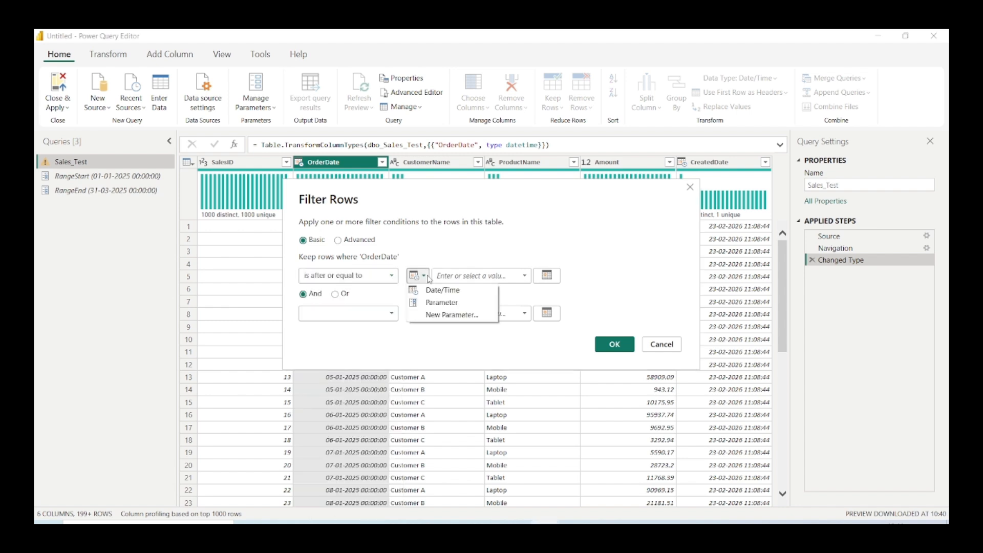
left_click(445, 303)
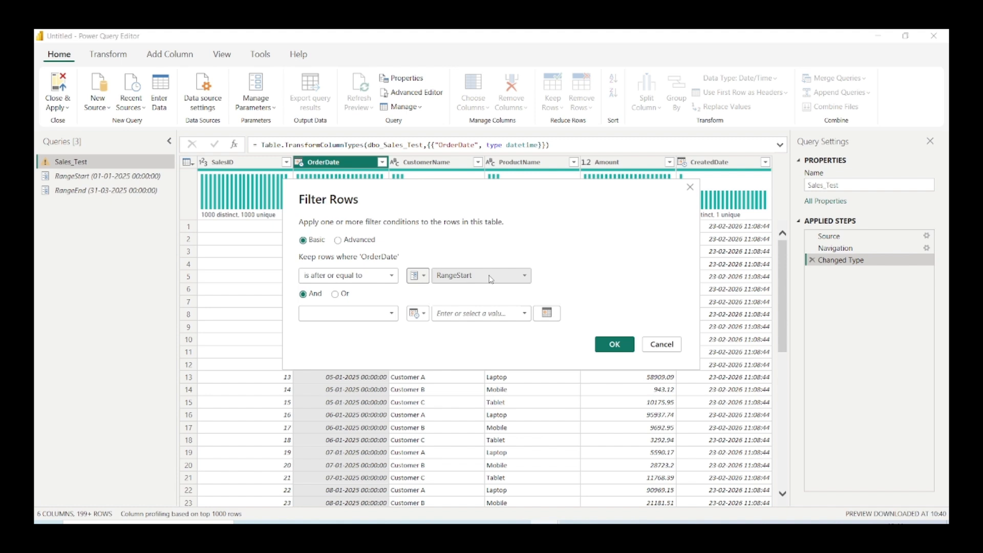
Step: Add a second OrderDate condition "is before or equal to" the RangeEnd parameter and apply the filter
left_click(391, 313)
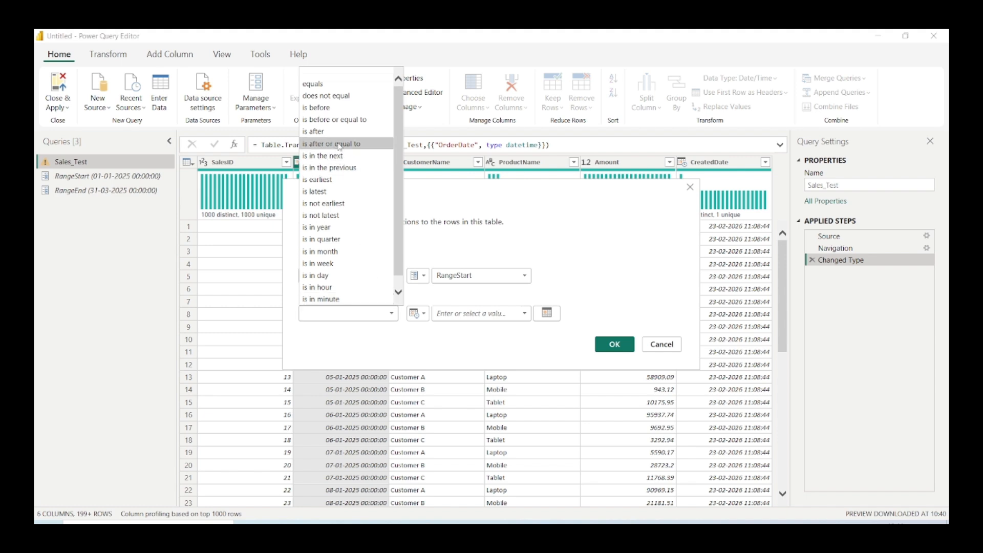
left_click(342, 119)
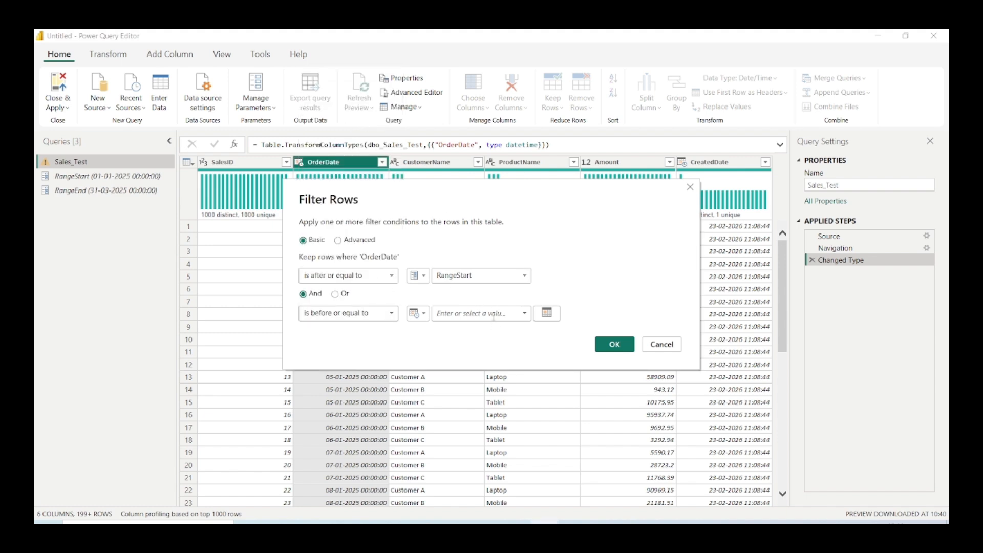
left_click(418, 314)
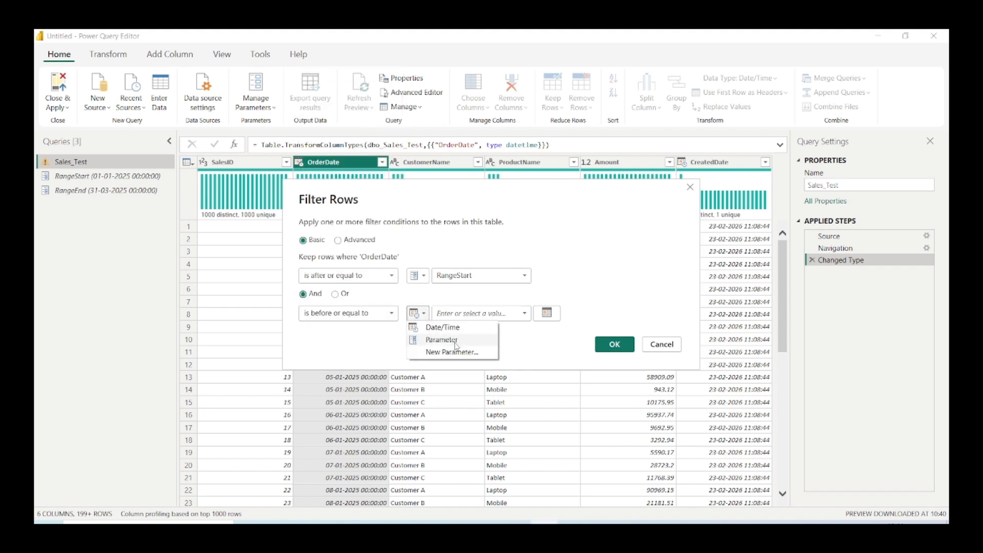
left_click(445, 339)
left_click(517, 314)
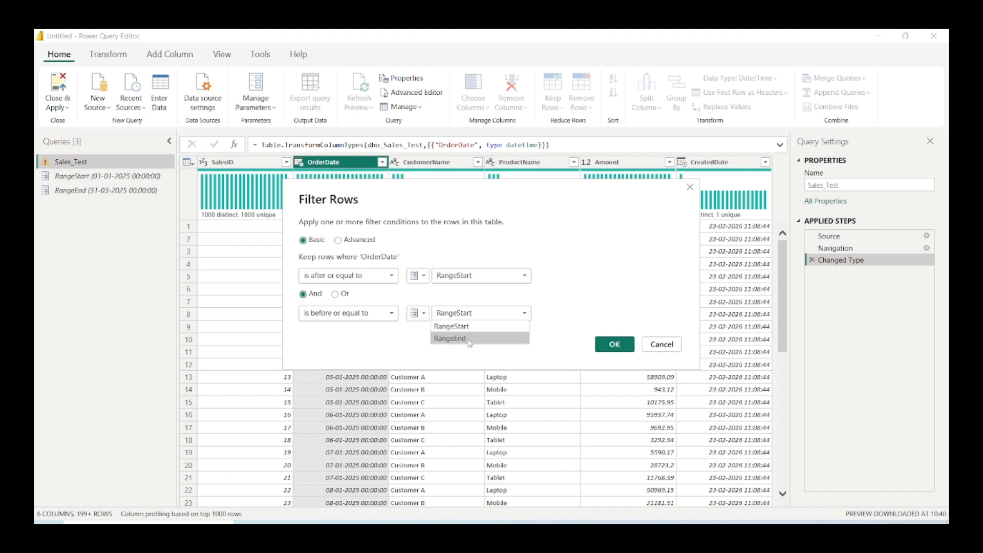
left_click(447, 325)
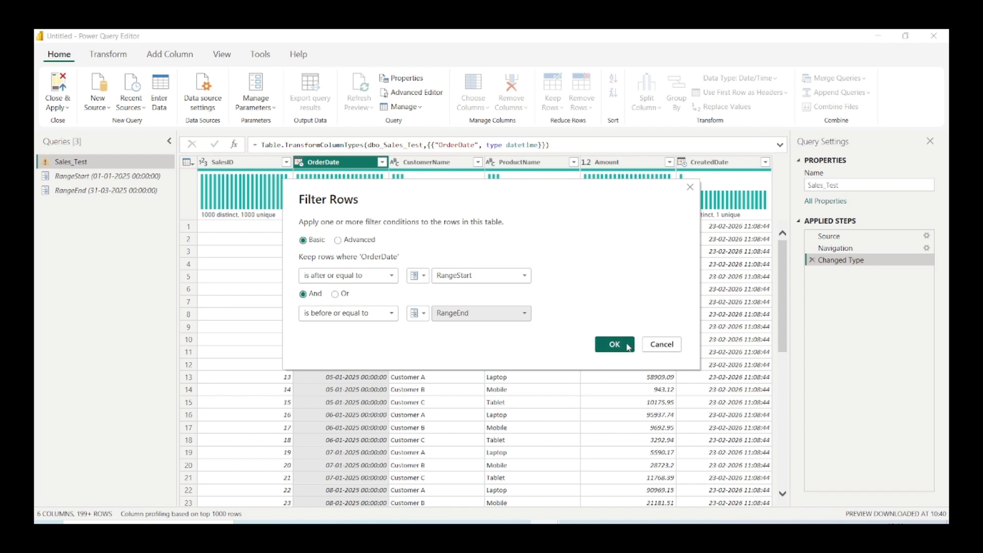
left_click(625, 344)
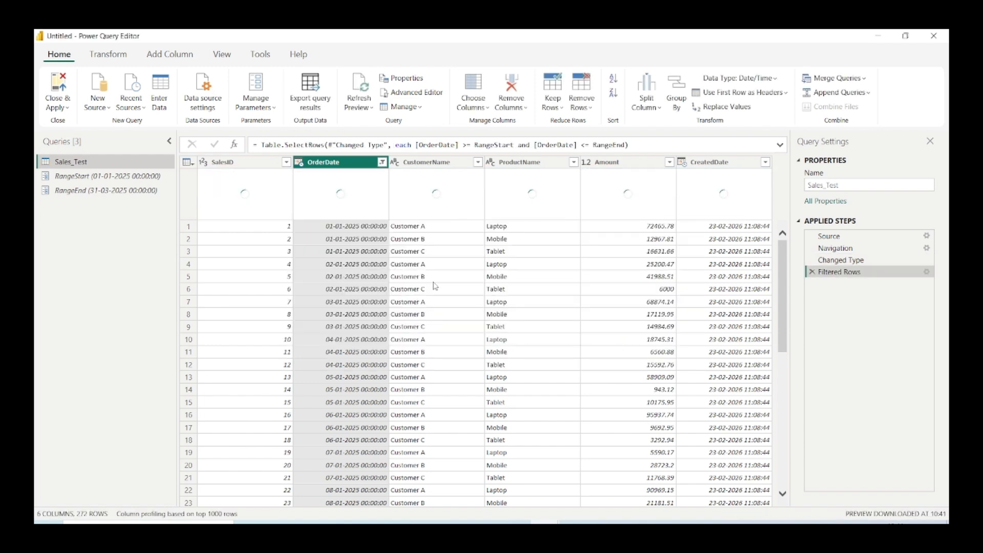
Step: Look through the filtered Sales_Test rows, and close the query editor with its changes applied to the report
scroll(355, 287, "down", 7)
scroll(355, 286, "up", 7)
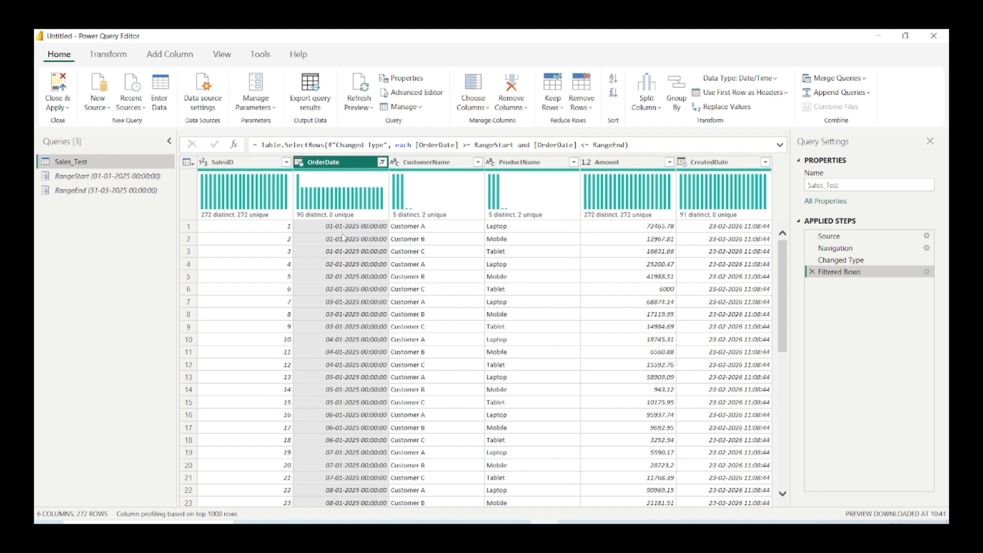
left_click(61, 109)
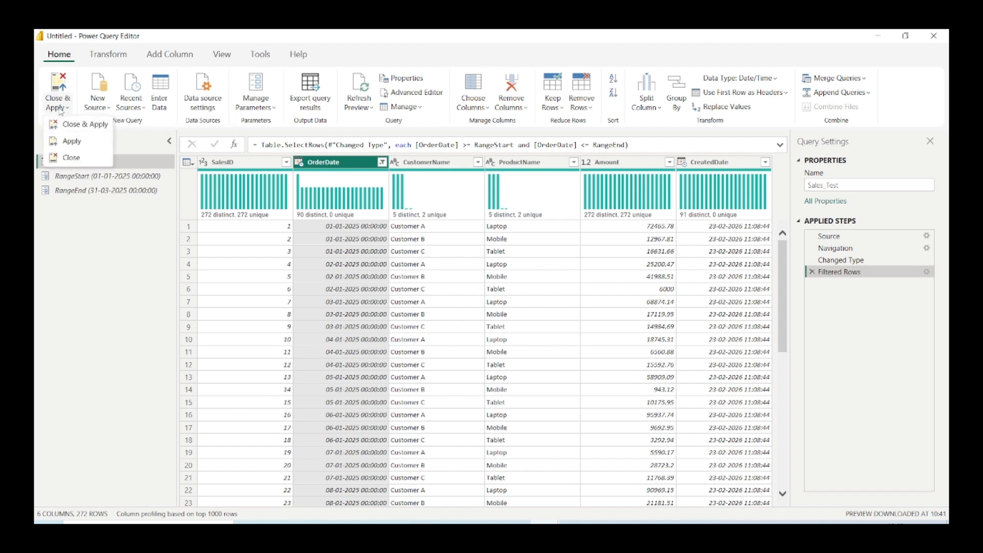
left_click(70, 158)
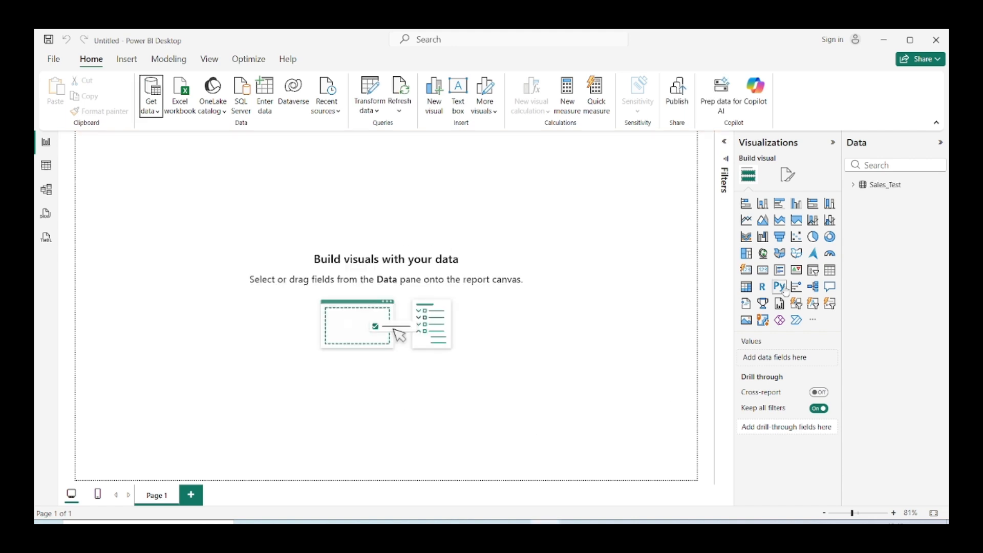
Step: Build an enlarged table visual on Page 1 with the SalesID, ProductName, OrderDate and Amount fields of Sales_Test
left_click(829, 269)
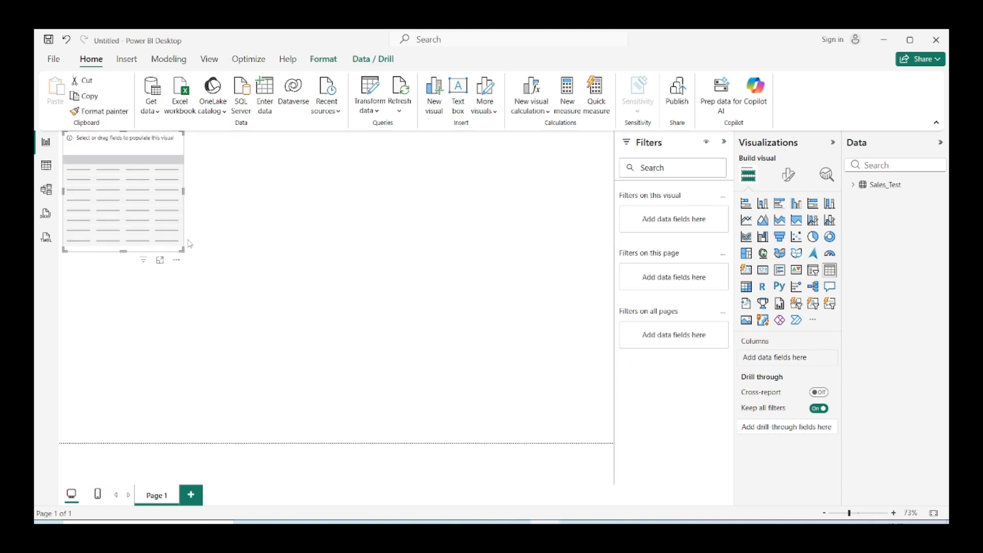
left_click_drag(157, 242, 546, 378)
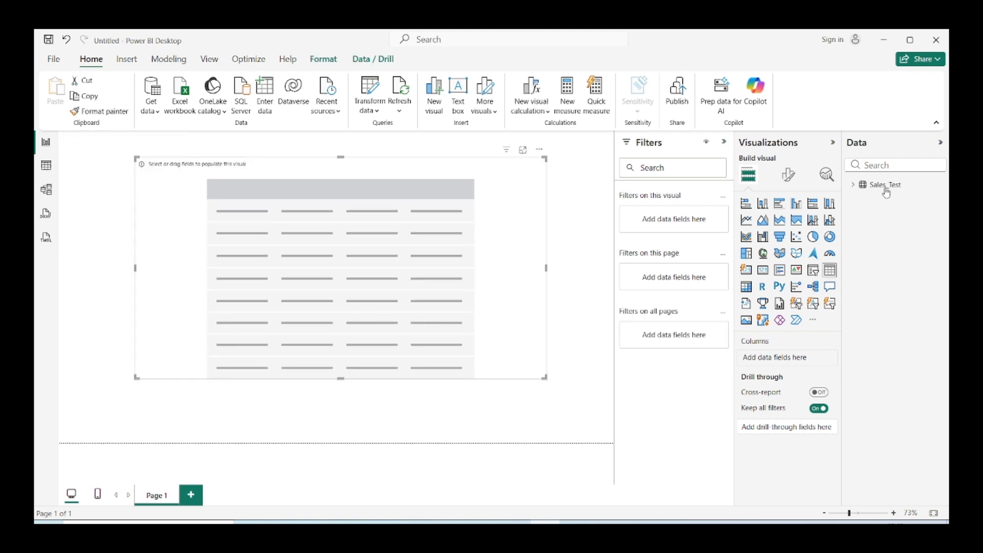
left_click(853, 185)
left_click(872, 270)
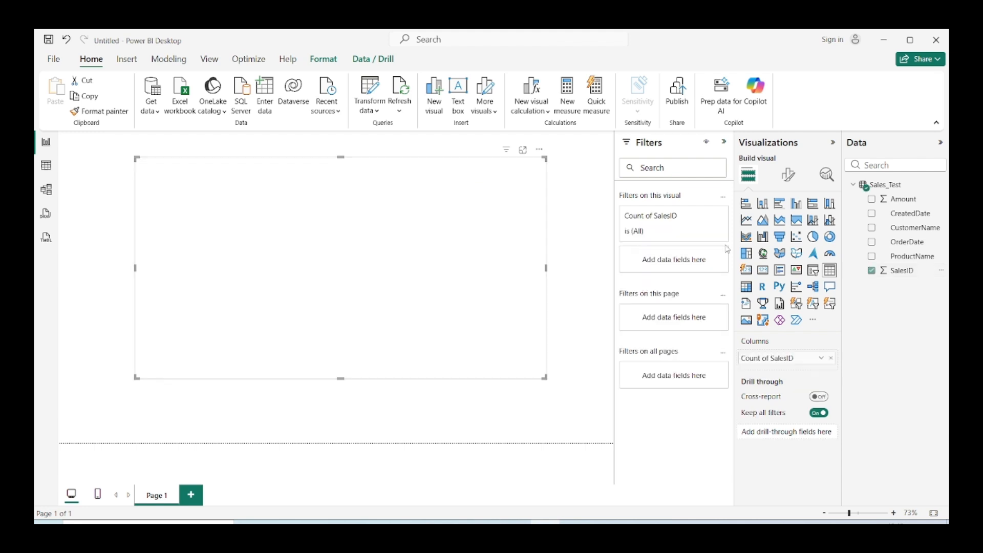
left_click_drag(921, 263, 445, 271)
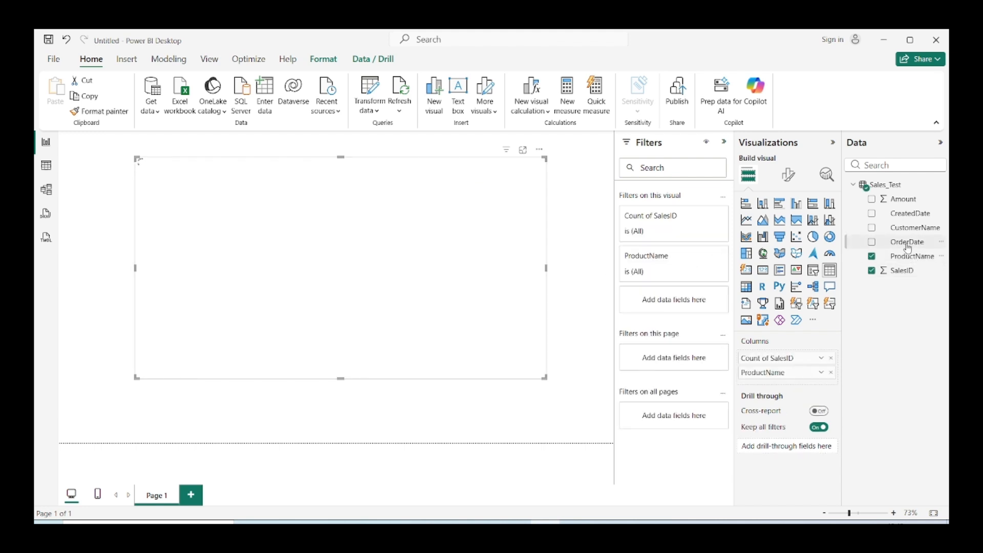
left_click_drag(907, 242, 318, 284)
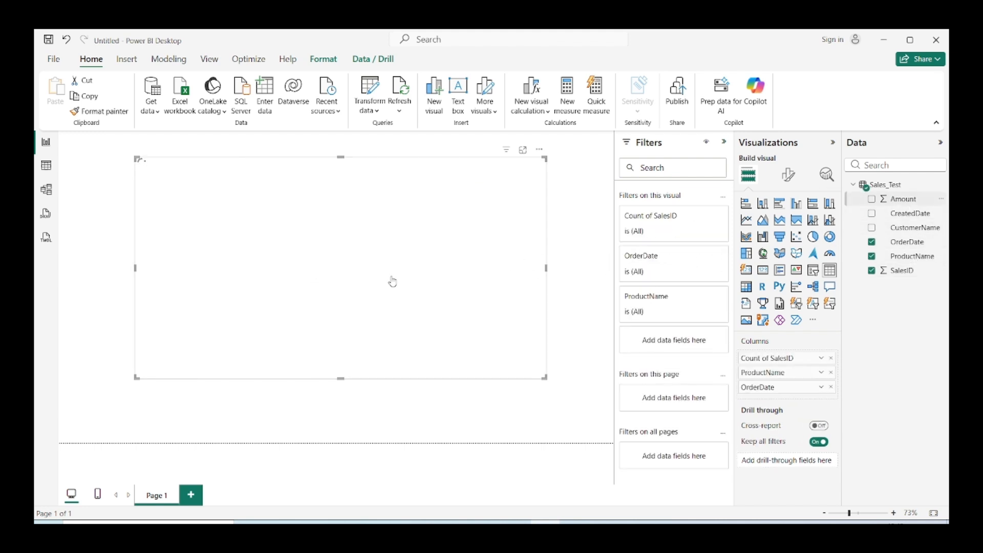
left_click_drag(328, 296, 391, 314)
left_click_drag(901, 199, 381, 262)
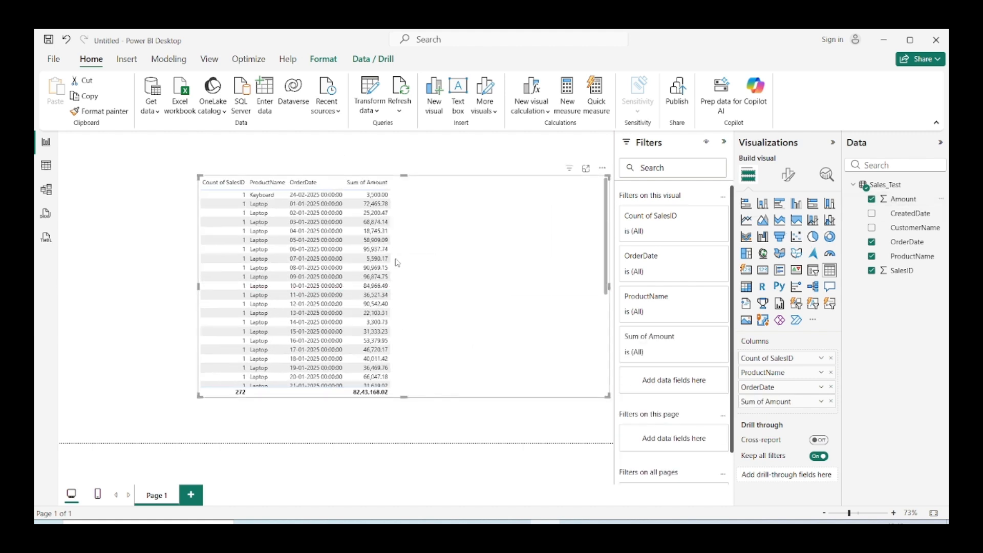
left_click_drag(608, 396, 536, 413)
Step: Set the font size of the table visual's values to 14
left_click(788, 175)
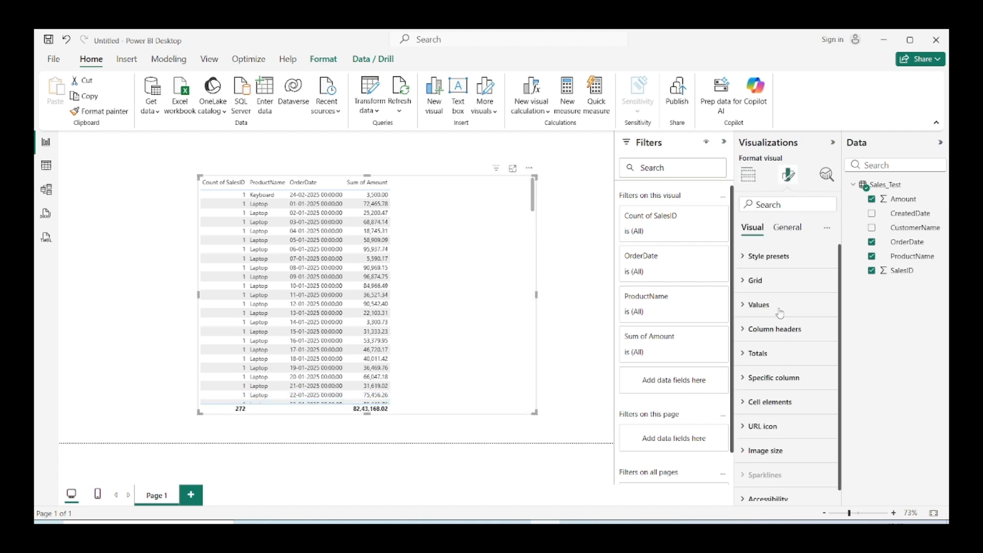
left_click(774, 306)
double_click(818, 365)
type("14")
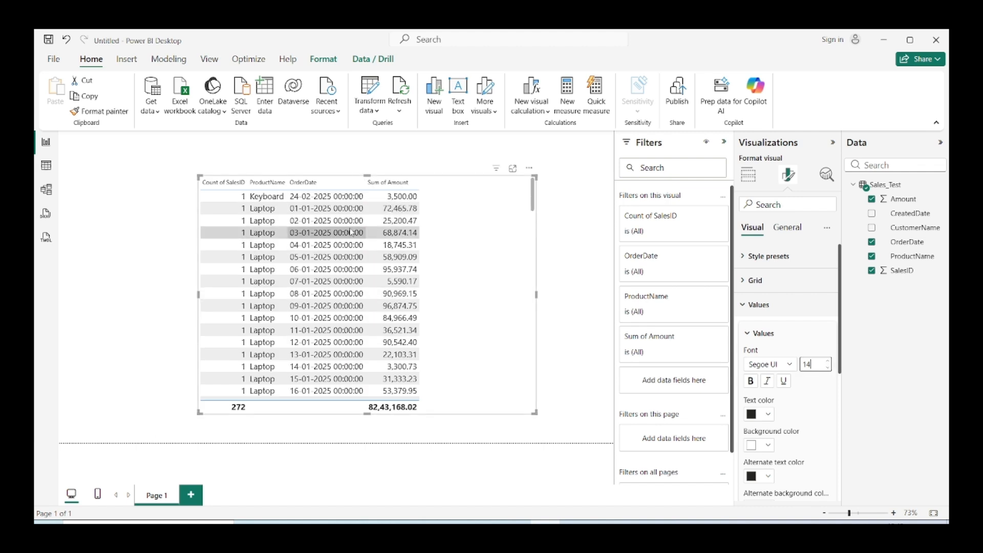
Step: Sort the table visual by OrderDate in both directions, ending with ascending order, and deselect it with the visualization options collapsed
left_click(298, 184)
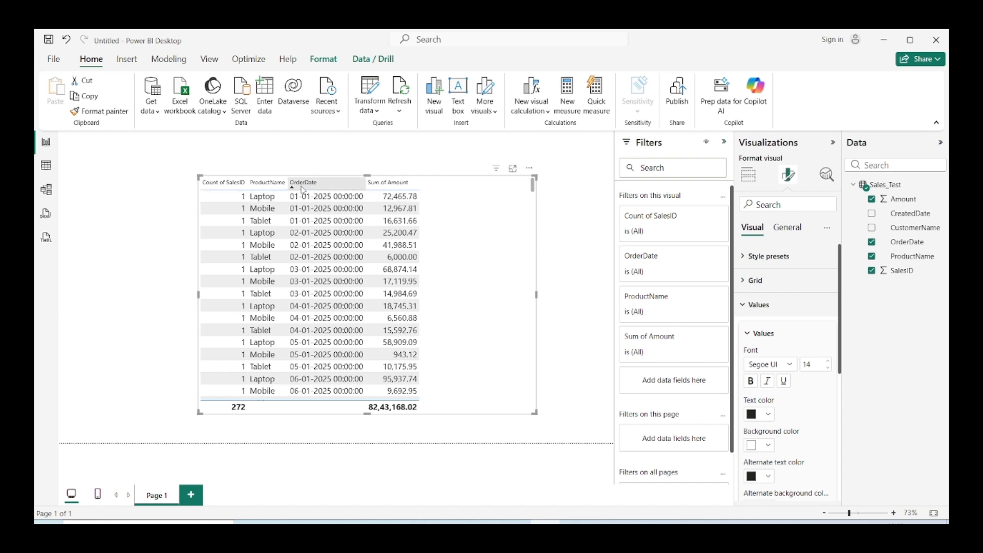
left_click(303, 189)
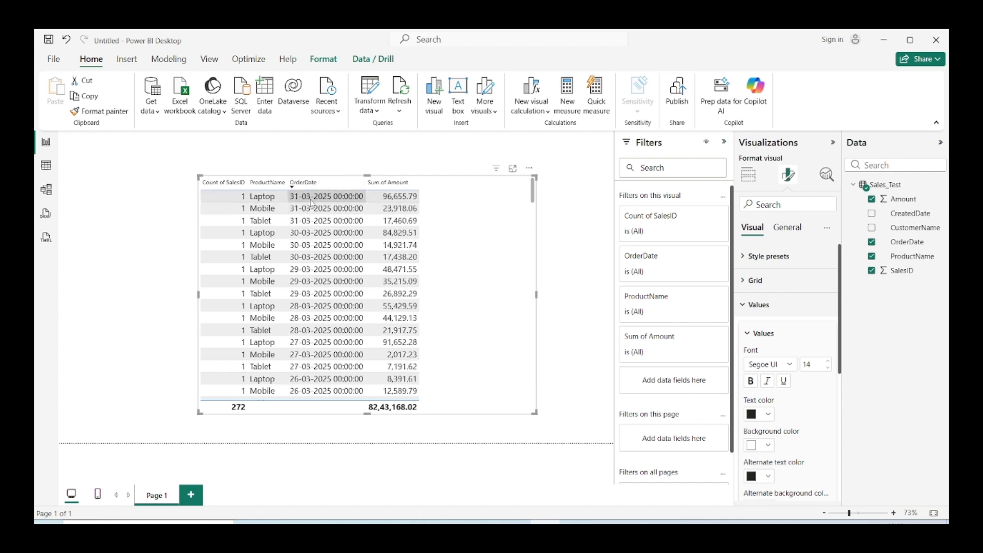
left_click(303, 184)
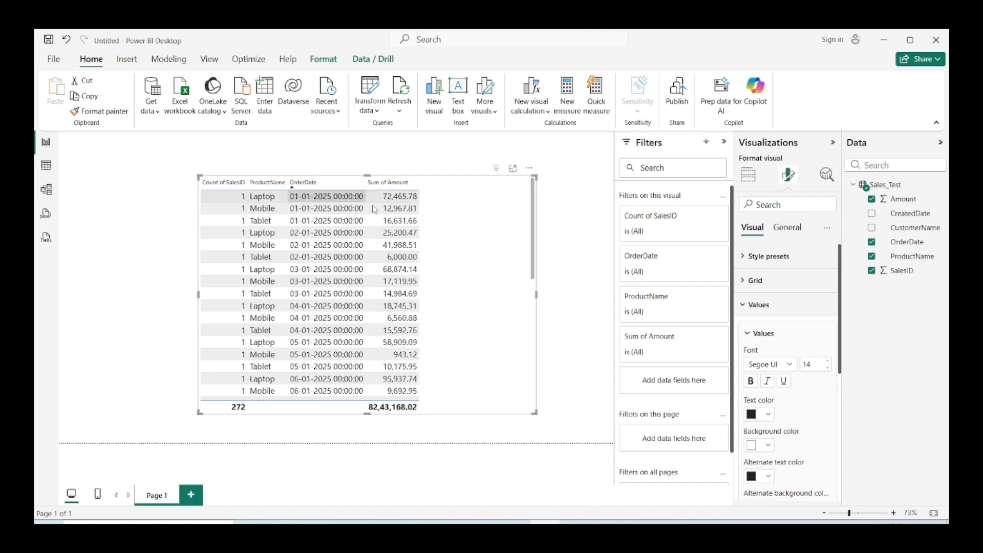
left_click(833, 142)
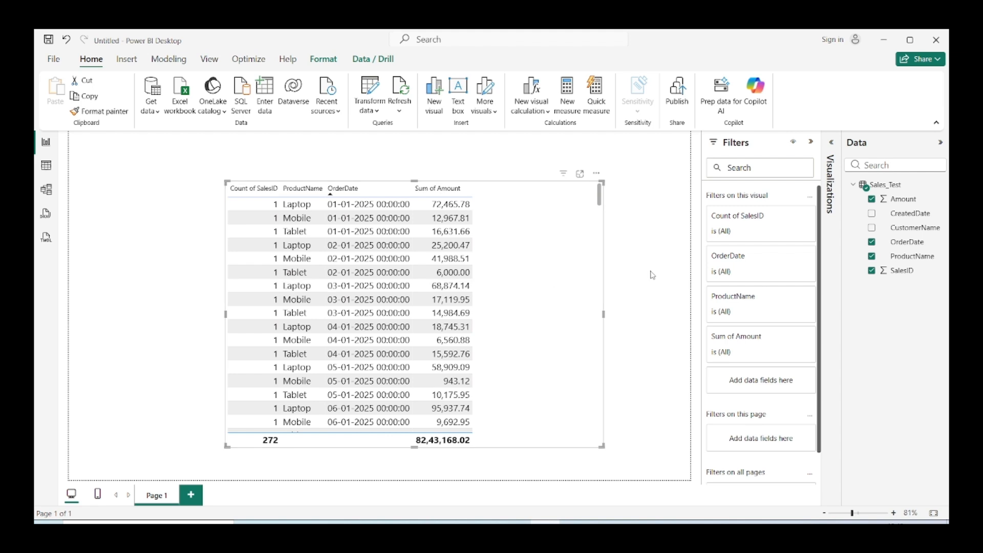
left_click(652, 275)
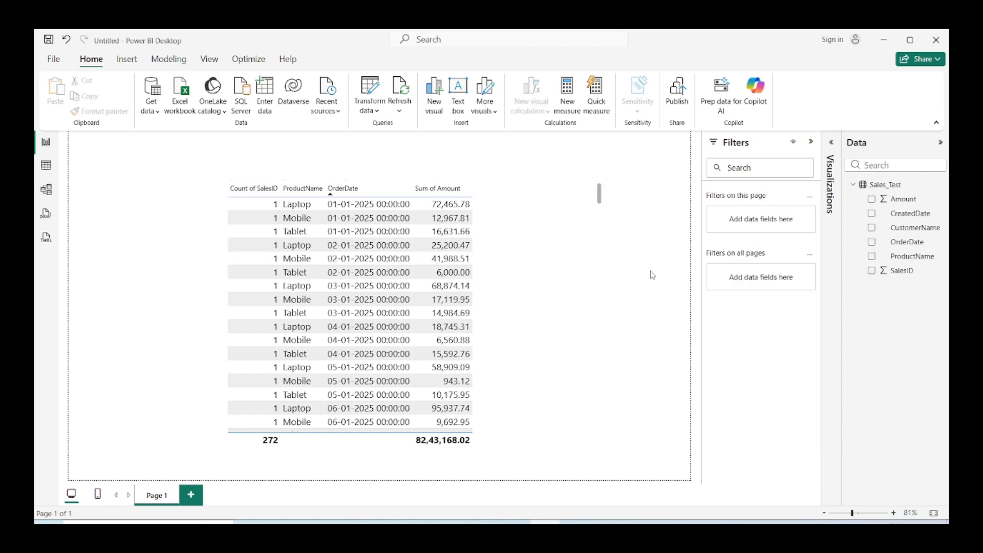
Step: Open the incremental refresh settings of the Sales_Test table and enable incremental refresh for it
right_click(881, 187)
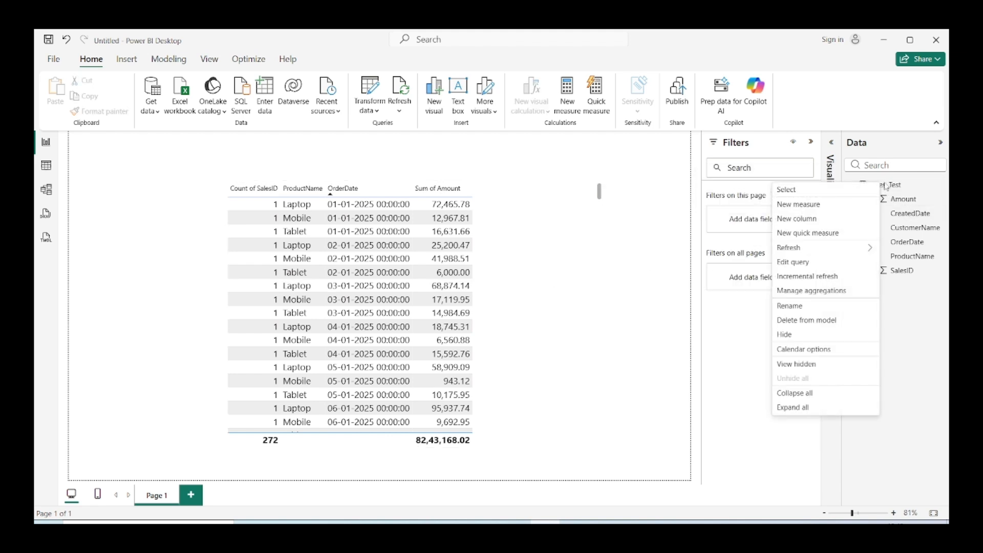
left_click(819, 283)
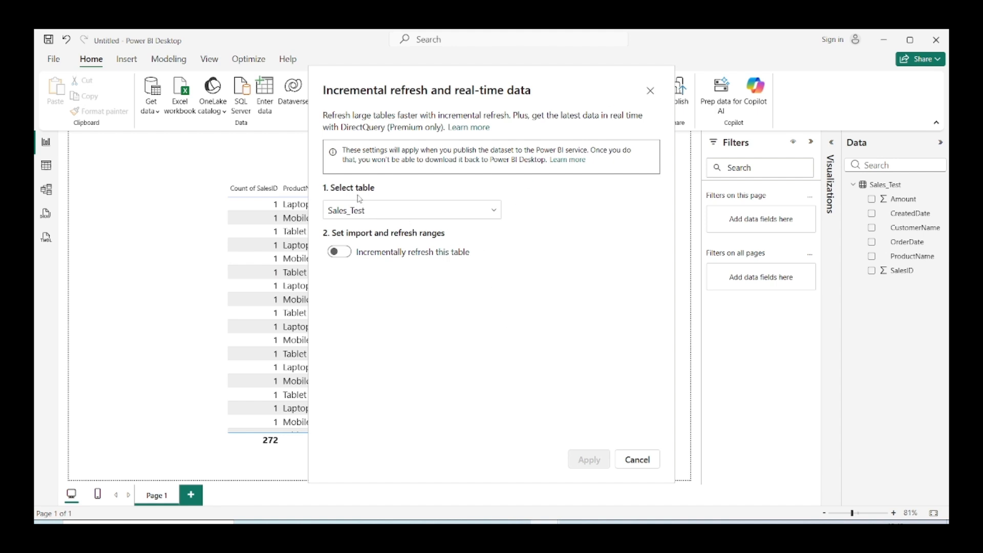
left_click(399, 211)
left_click(358, 232)
left_click(345, 261)
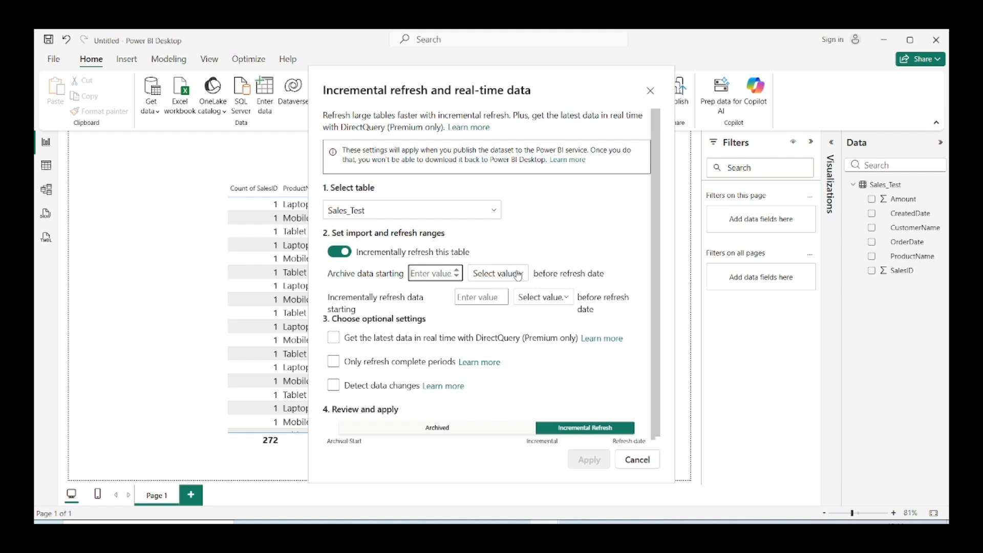
Step: Set data archiving to start 1 year and incremental refresh to start 1 month before the refresh date
type("1")
left_click(506, 277)
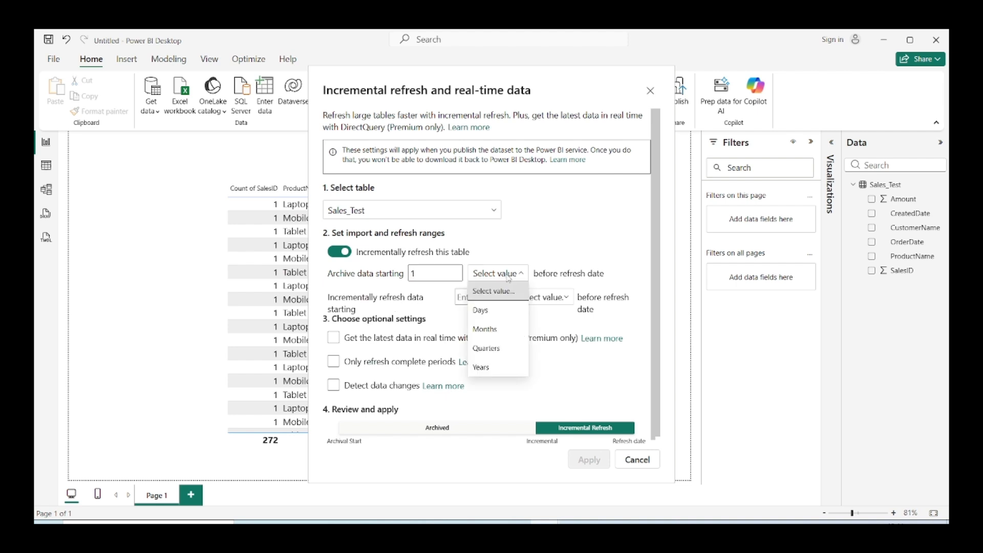
left_click(485, 368)
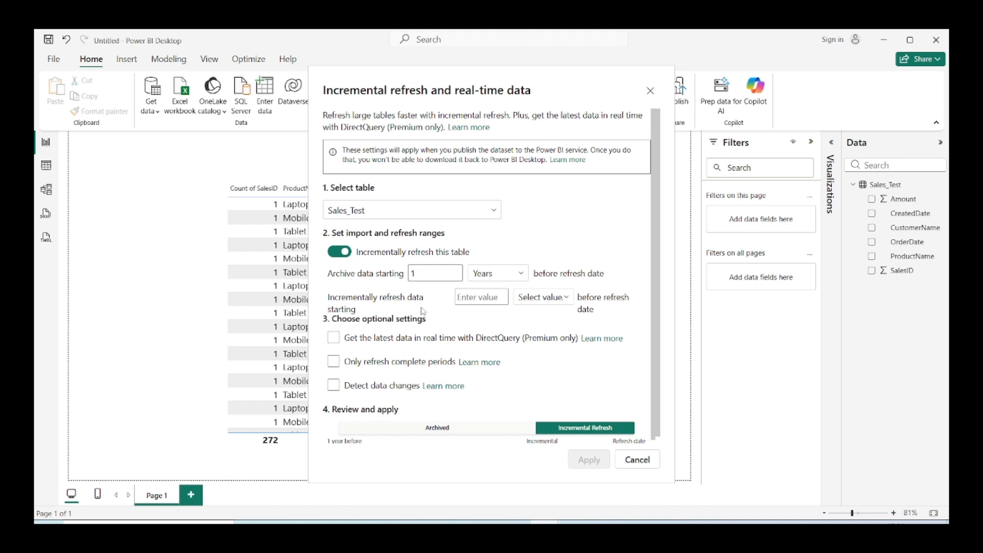
left_click(490, 300)
type("1")
left_click(557, 306)
left_click(550, 361)
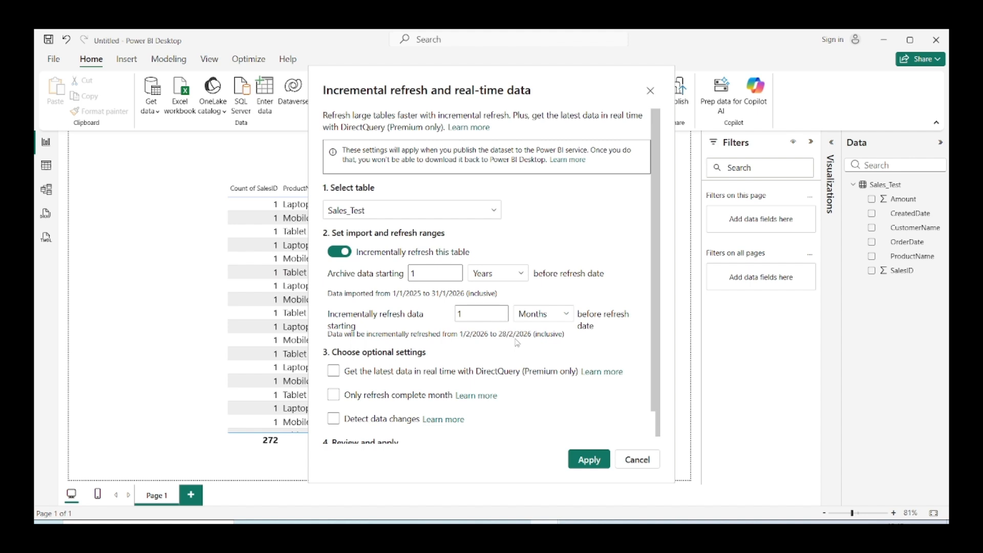
Step: Try Days as the unit of the incremental refresh period, and return it to Months
left_click(533, 317)
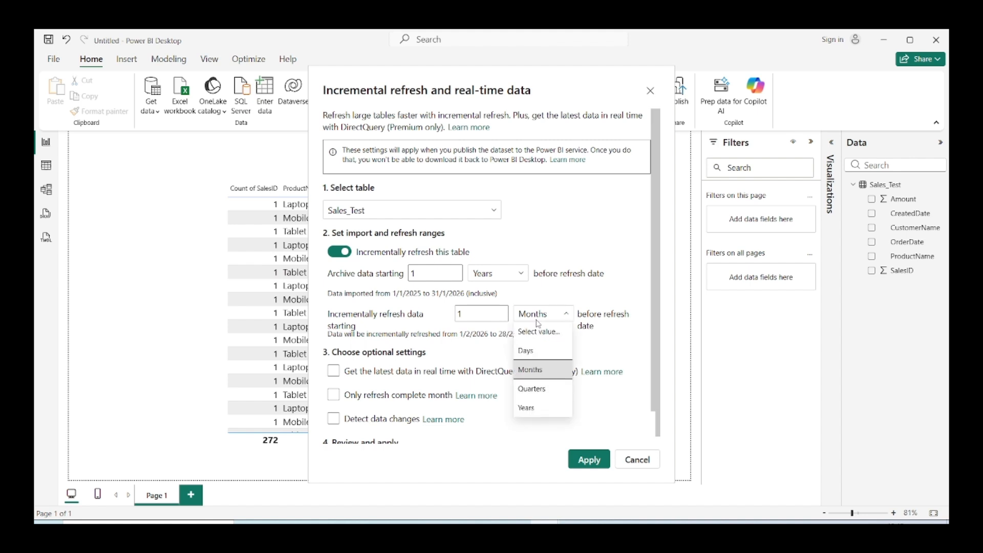
left_click(544, 355)
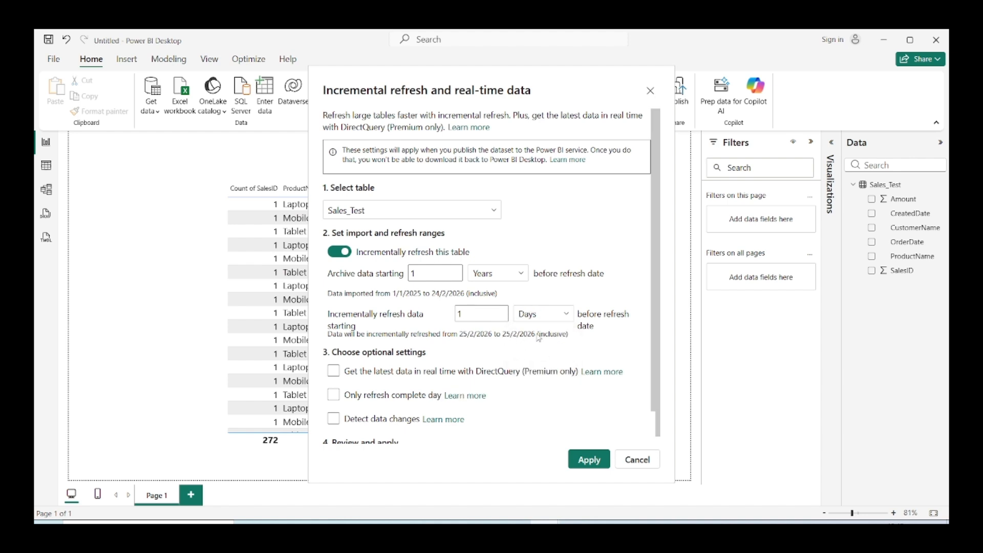
left_click(557, 318)
left_click(532, 369)
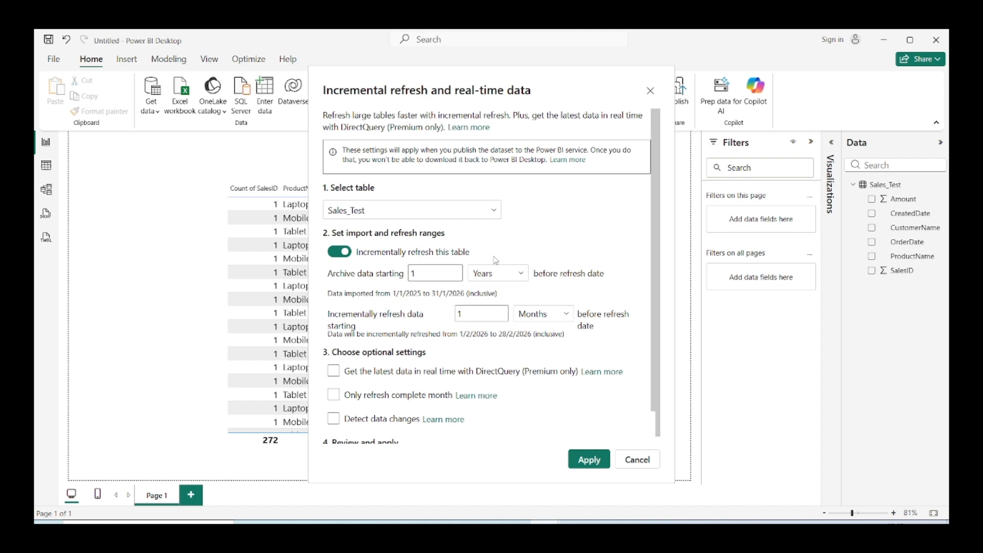
Step: Try the real-time DirectQuery option, turn it off again, and enable "Only refresh complete month"
scroll(484, 338, "down", 2)
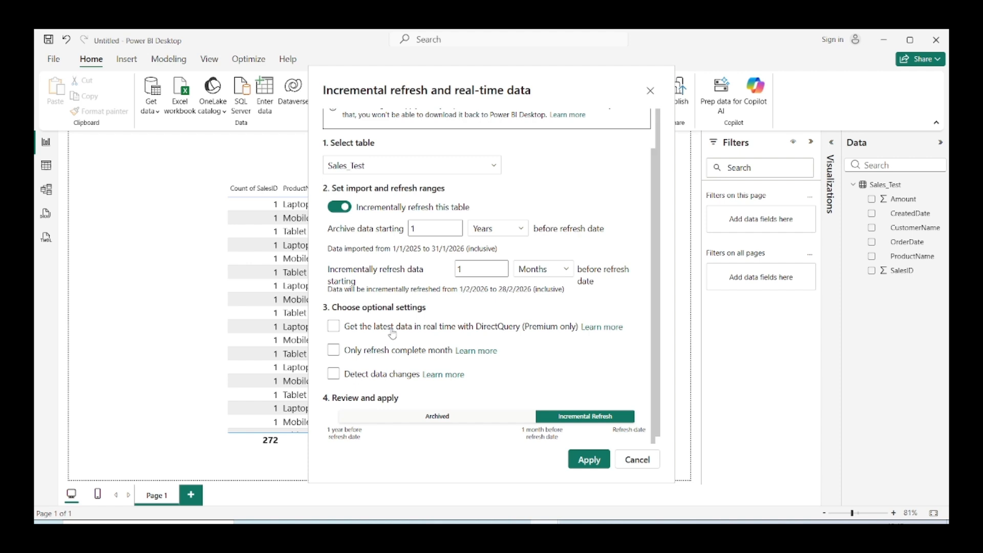
left_click(335, 328)
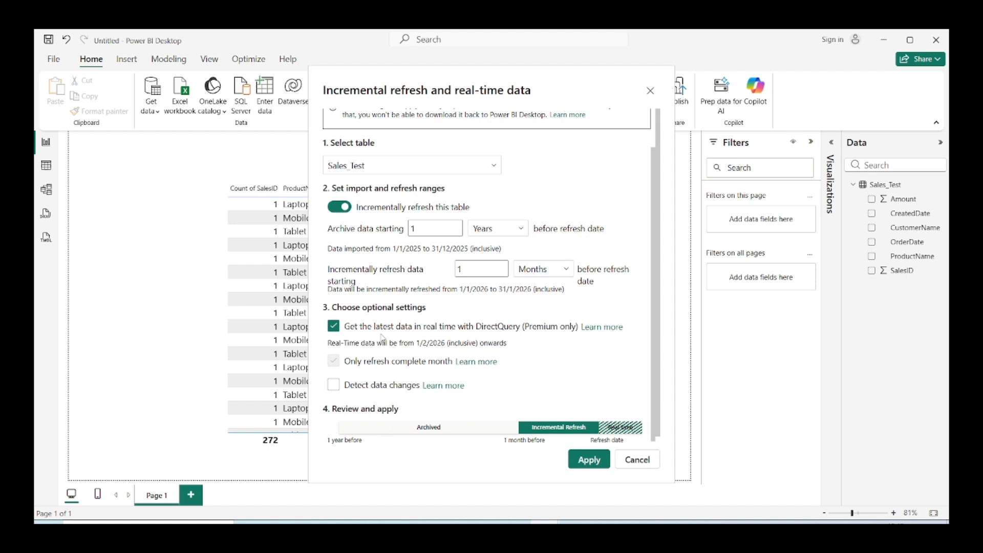
left_click(334, 328)
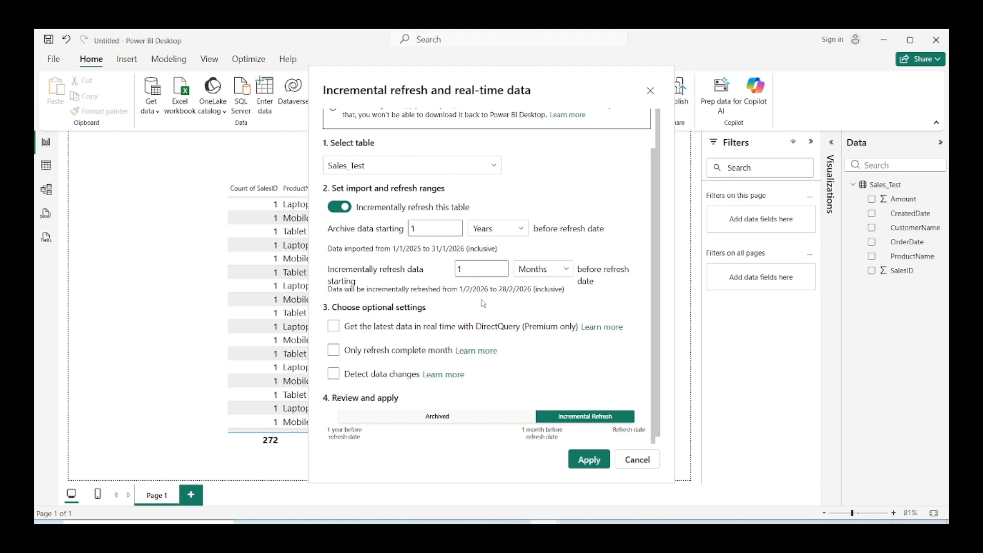
left_click(333, 353)
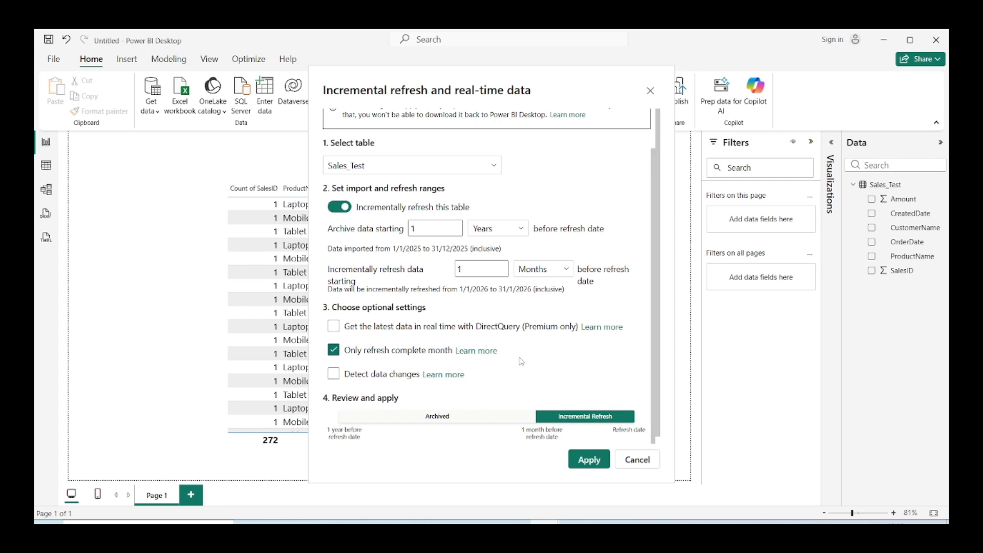
Step: Turn off "Only refresh complete month" and try "Detect data changes", looking at the datetime columns offered for it
left_click(334, 355)
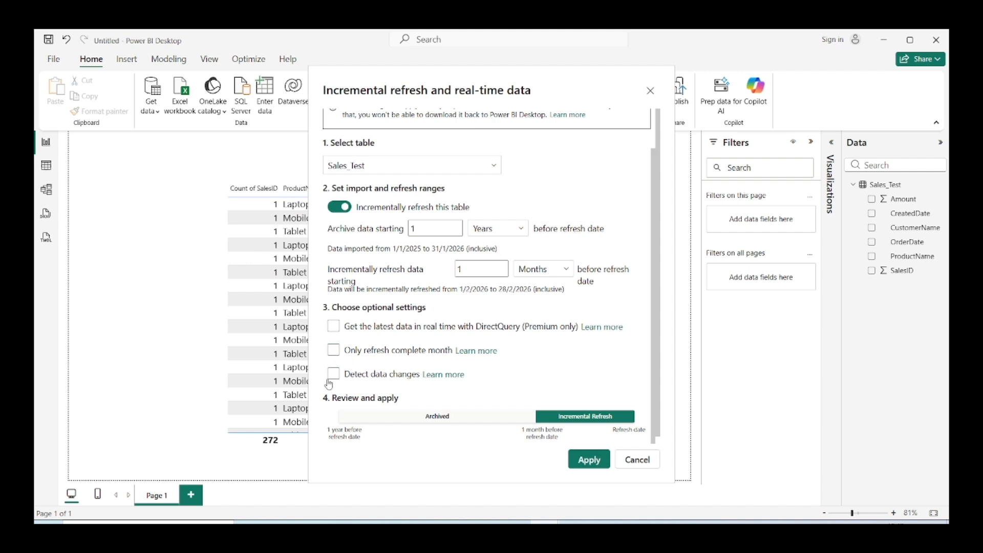
left_click(333, 376)
scroll(379, 380, "down", 1)
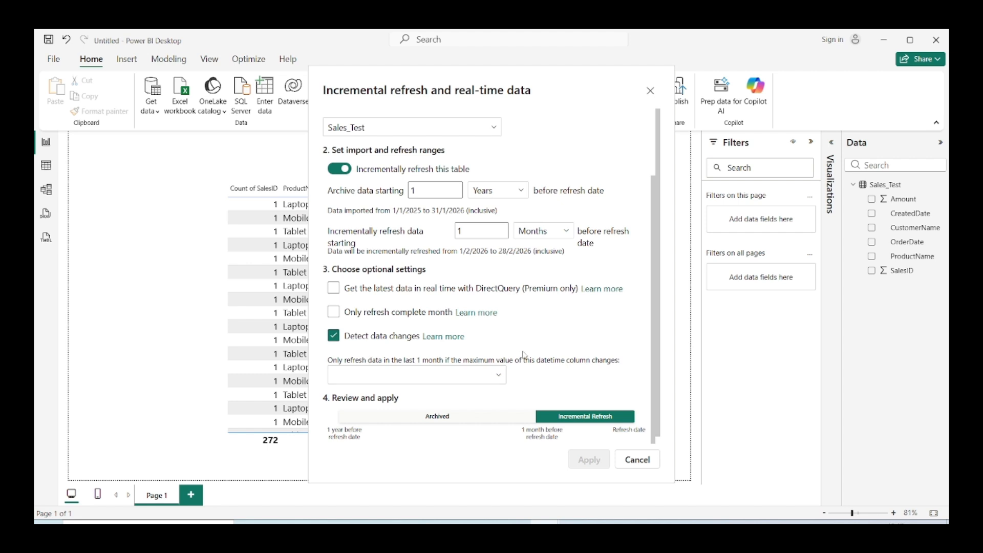
scroll(347, 377, "down", 1)
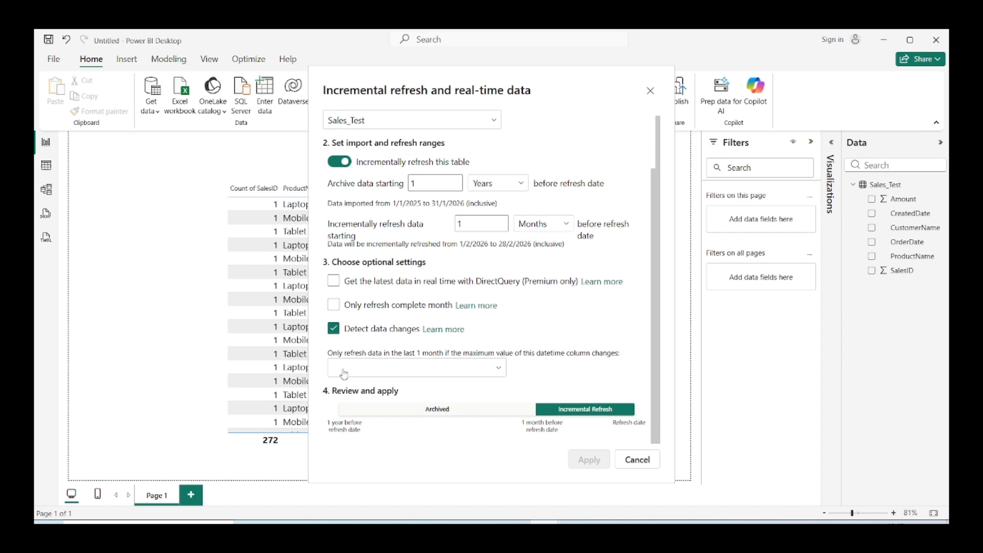
left_click(500, 370)
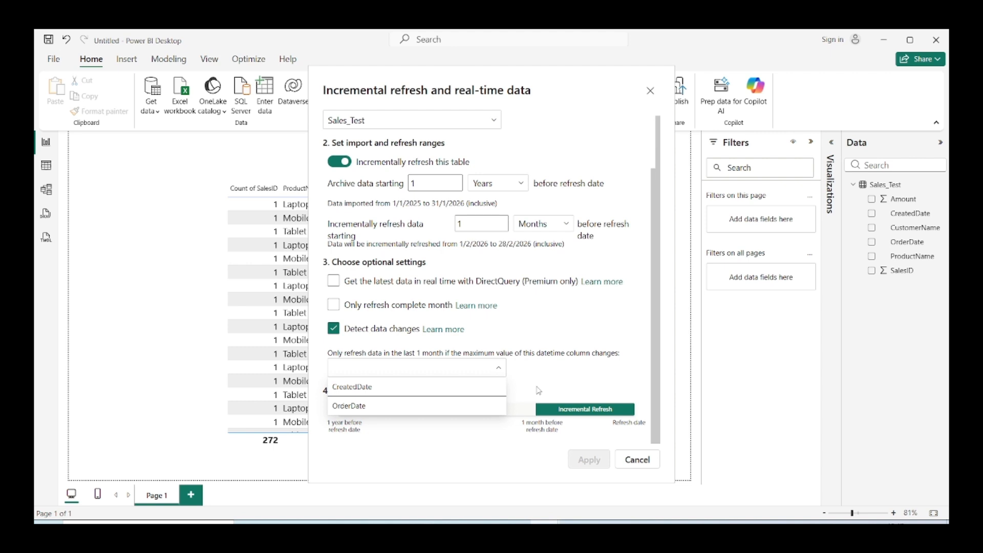
left_click(555, 377)
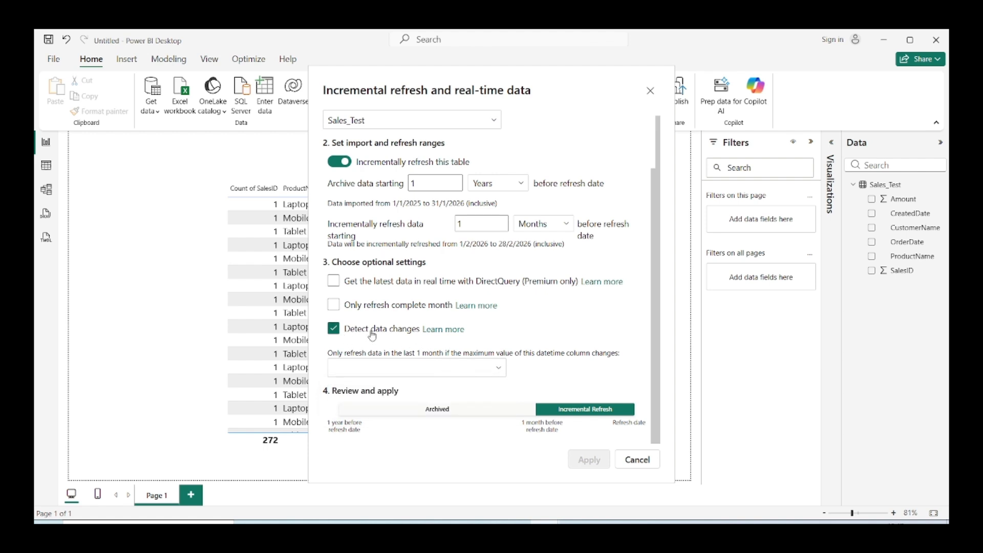
Step: Turn "Detect data changes" off again and apply the incremental refresh policy to the Sales_Test table
left_click(333, 328)
scroll(448, 361, "up", 2)
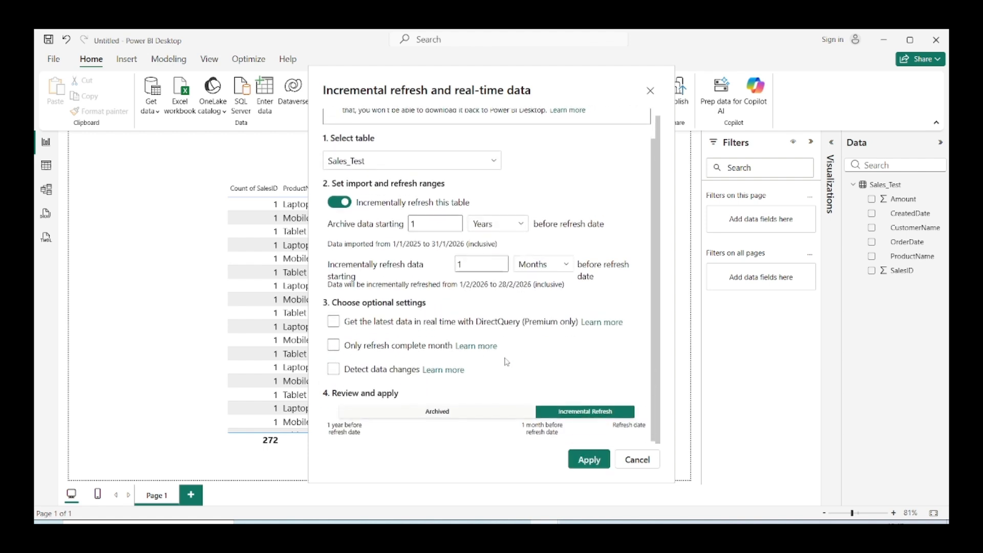
scroll(542, 297, "down", 2)
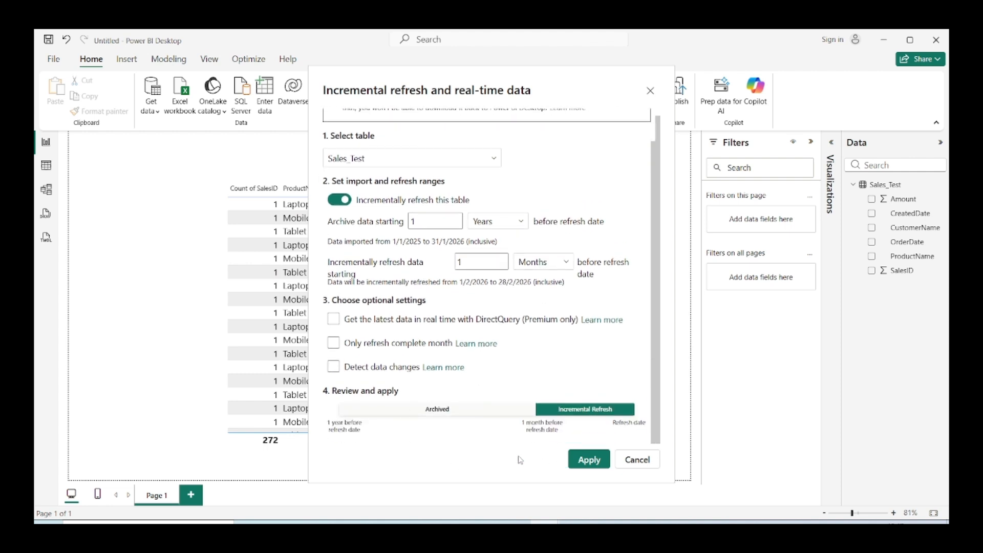
left_click(589, 460)
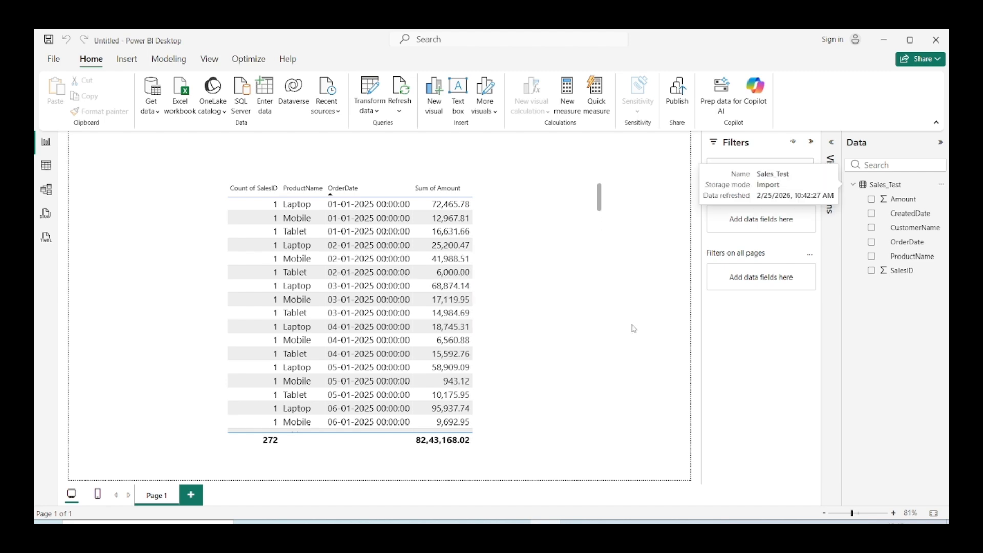
Step: Save the report as newtest3 in the Downloads folder
scroll(333, 248, "down", 6)
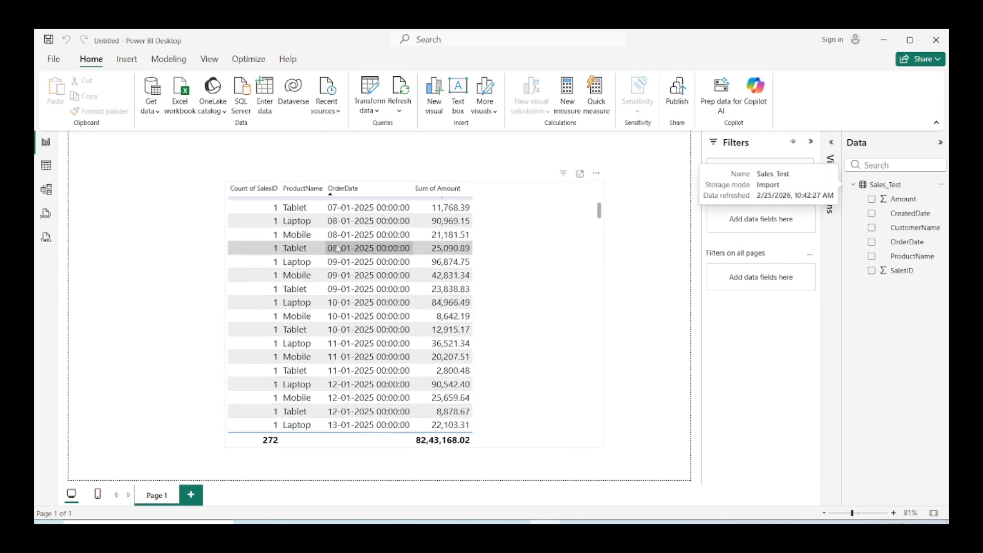
scroll(335, 249, "up", 5)
scroll(281, 256, "up", 3)
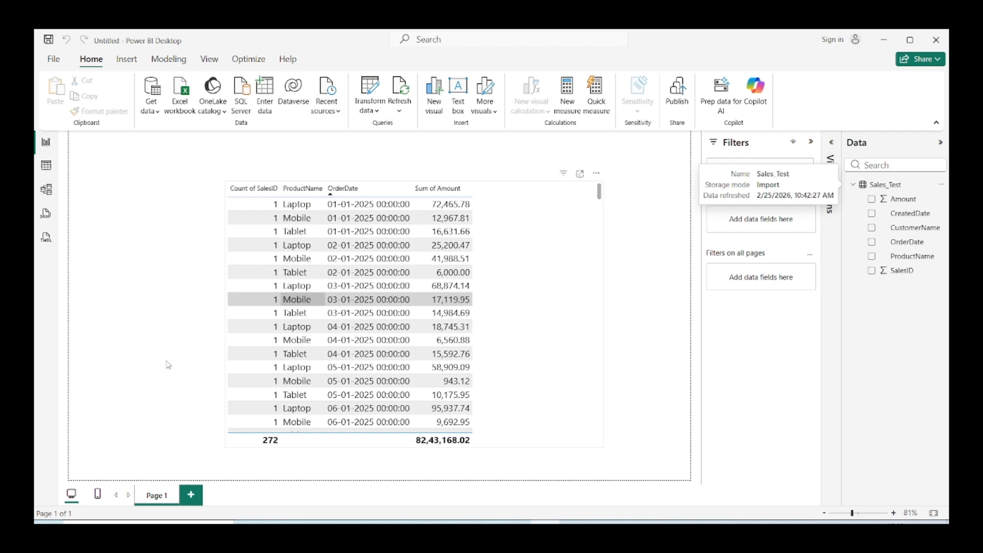
left_click(48, 39)
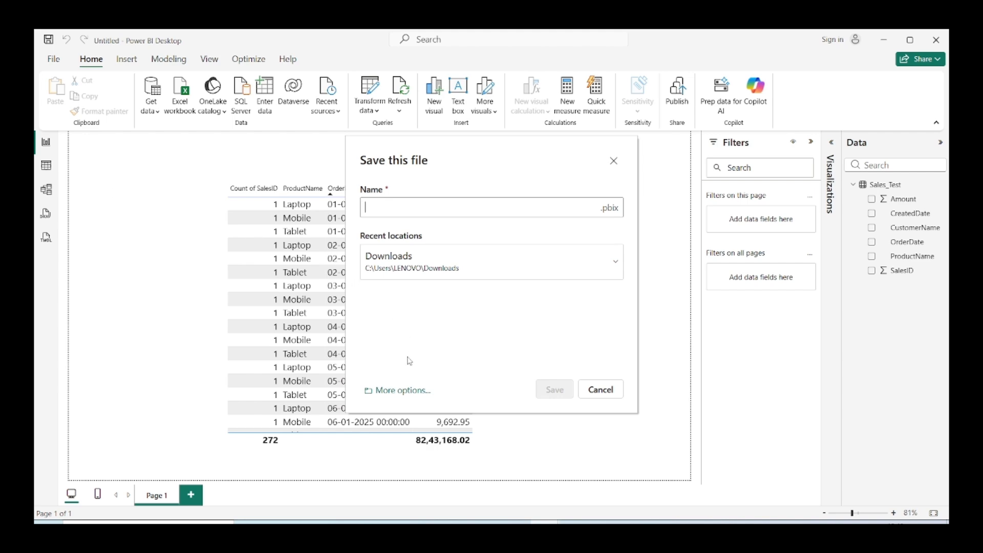
left_click(402, 390)
left_click(251, 246)
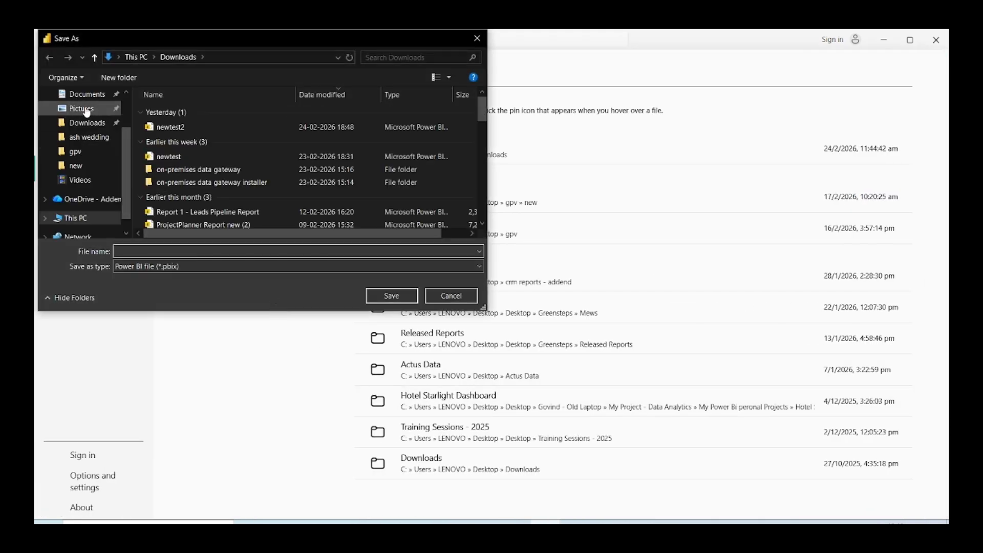
scroll(90, 112, "up", 3)
left_click(96, 136)
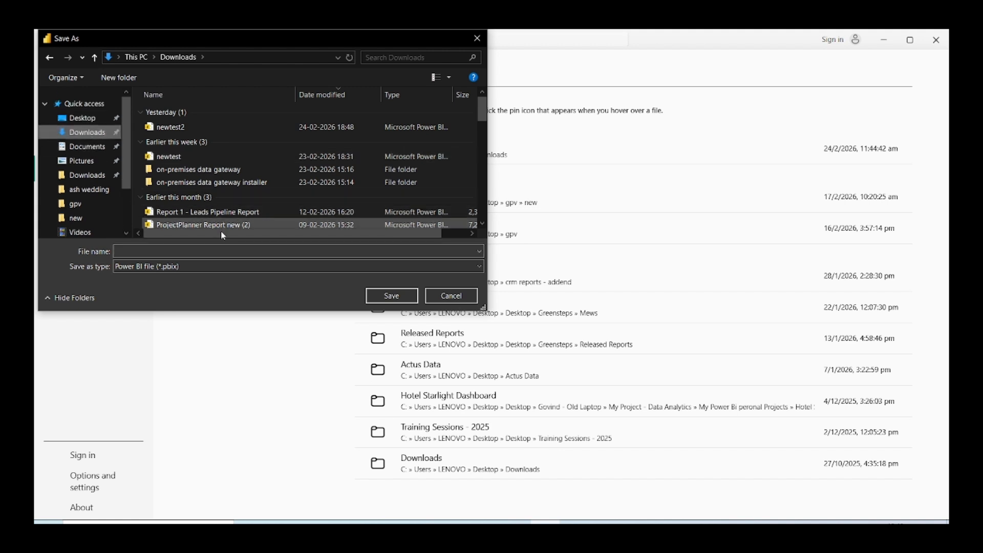
left_click(173, 251)
type("new")
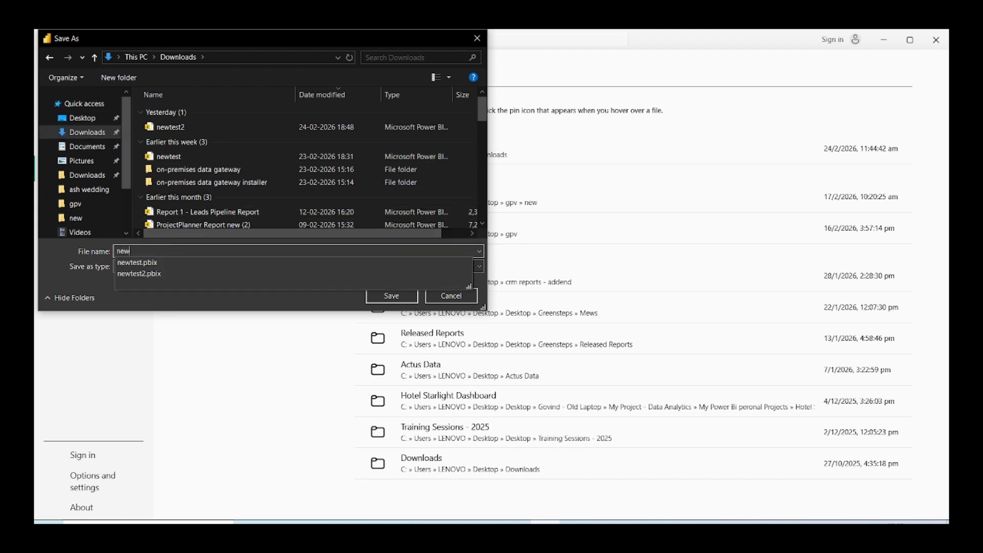
type("test3")
left_click(391, 296)
Step: Switch to the Power BI service in the browser and create a folder named test in the Test 5 workspace
left_click(368, 522)
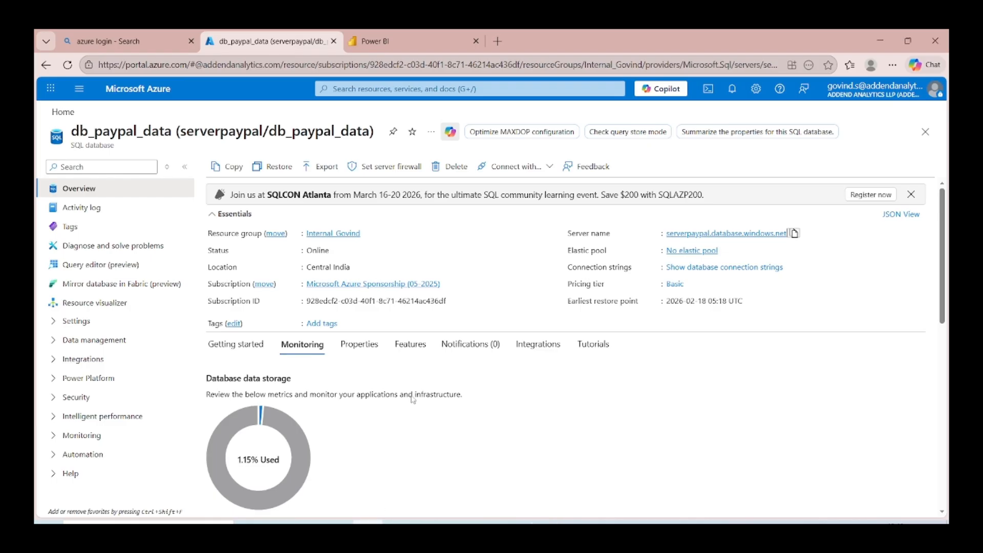
left_click(369, 40)
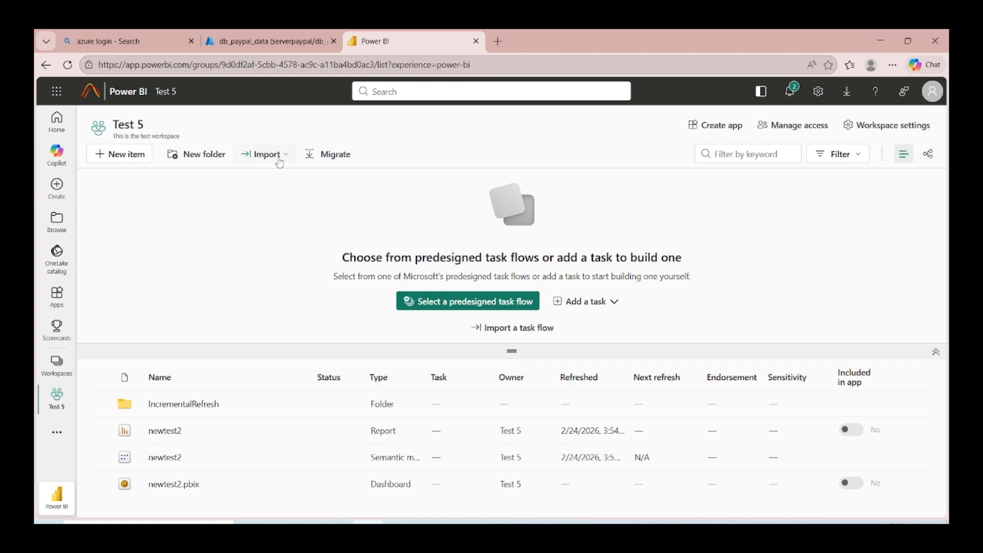
left_click(210, 159)
type("tes")
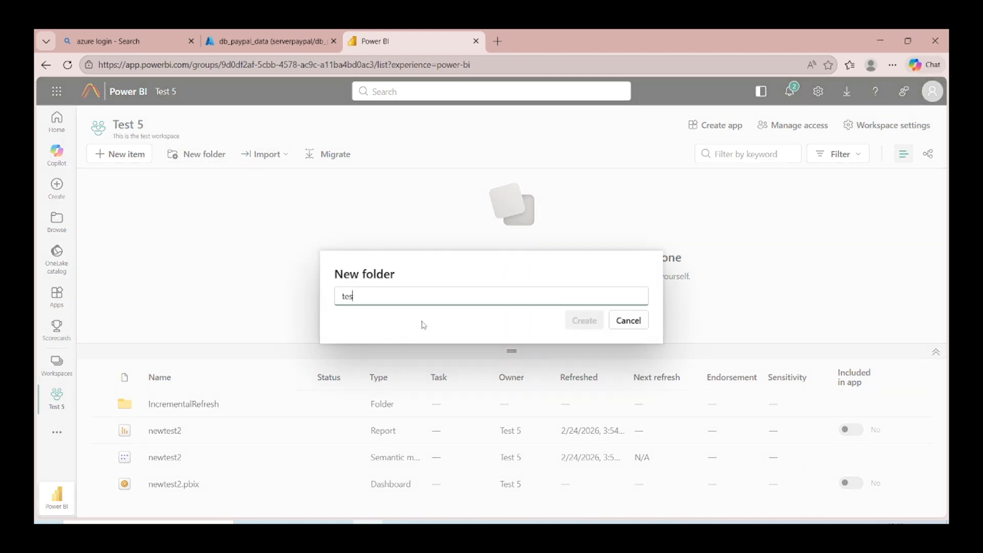
type("t")
key("Return")
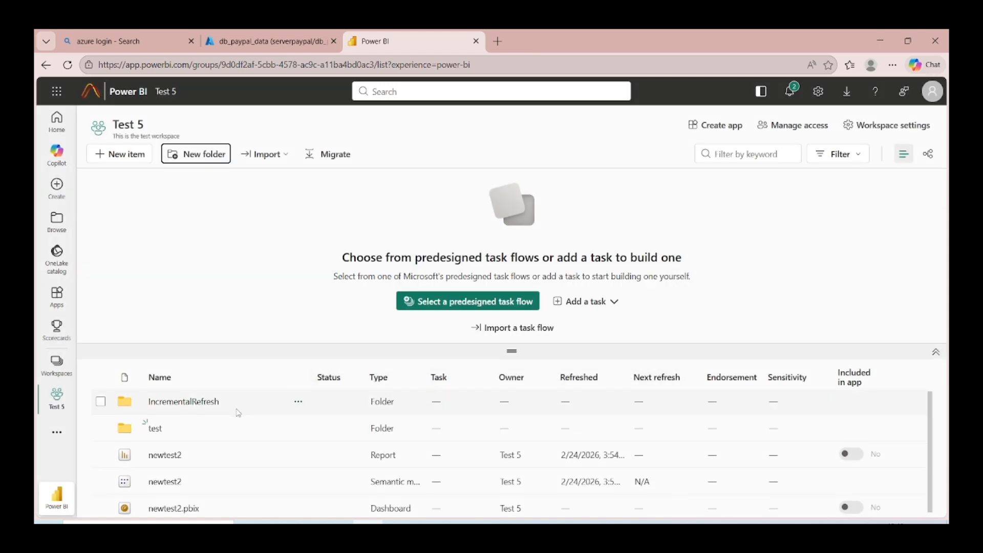
Step: Import the newtest3 report file from this computer's Downloads into the test folder
left_click(155, 428)
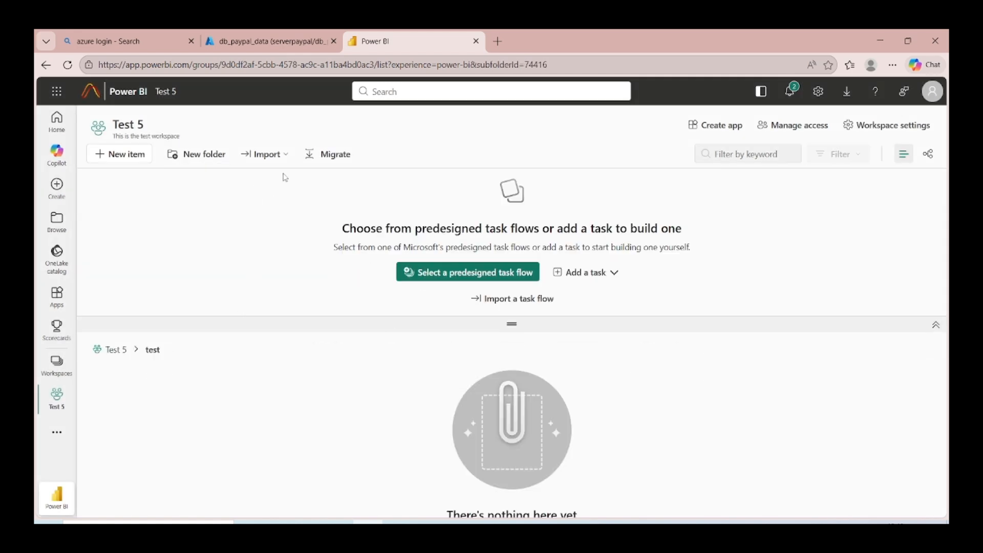
left_click(287, 154)
mouse_move(379, 197)
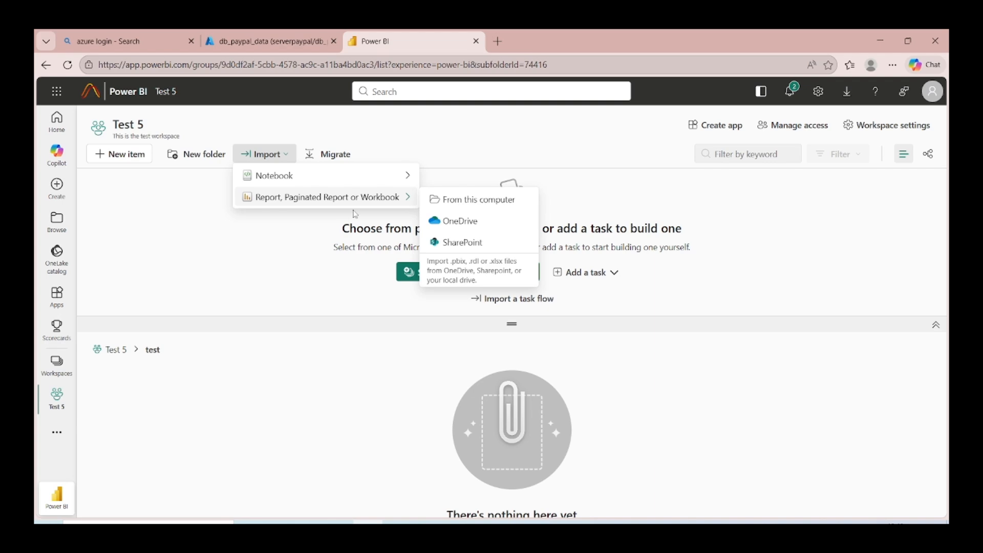
left_click(469, 199)
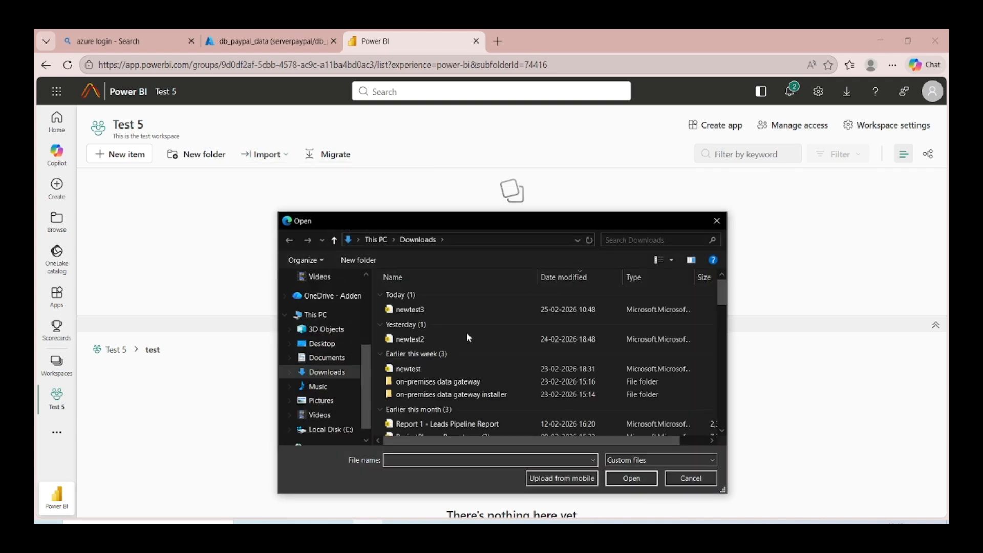
left_click(437, 310)
left_click(631, 478)
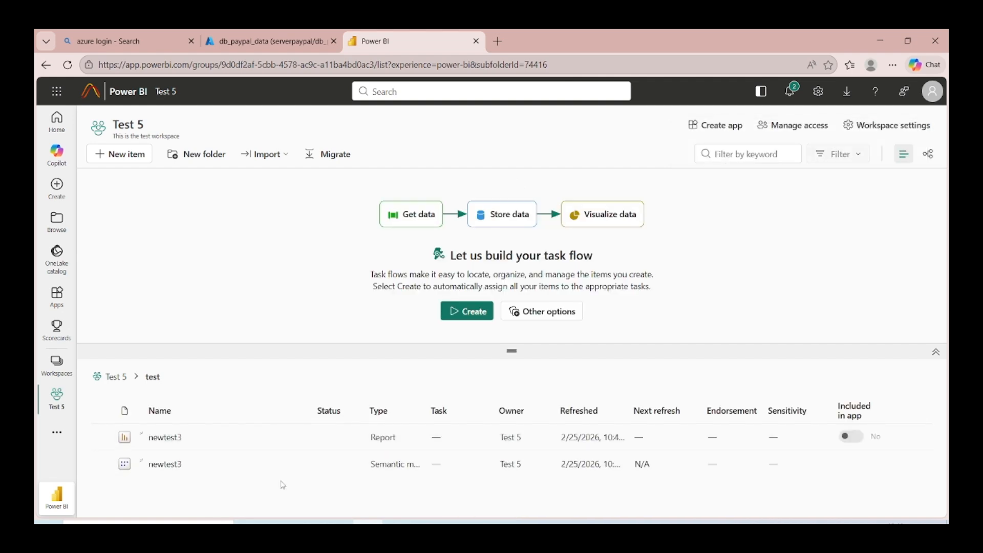
Step: Open the newtest3 report to examine its published data, and return to the test folder of the Test 5 workspace
left_click_drag(628, 415, 676, 414)
left_click(164, 438)
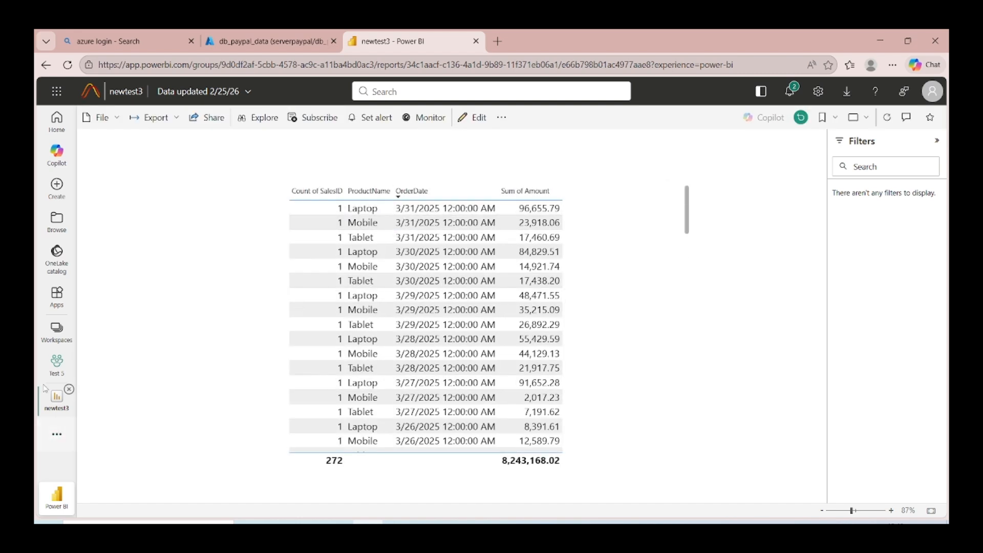
left_click(51, 370)
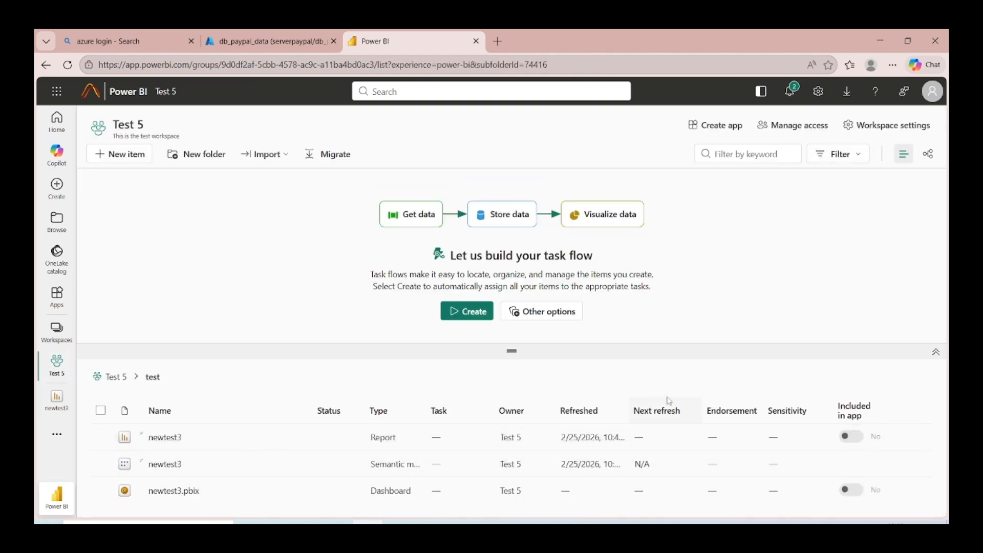
Step: Widen the Refreshed column in the item list and start an immediate refresh of the newtest3 semantic model
left_click_drag(628, 410, 672, 410)
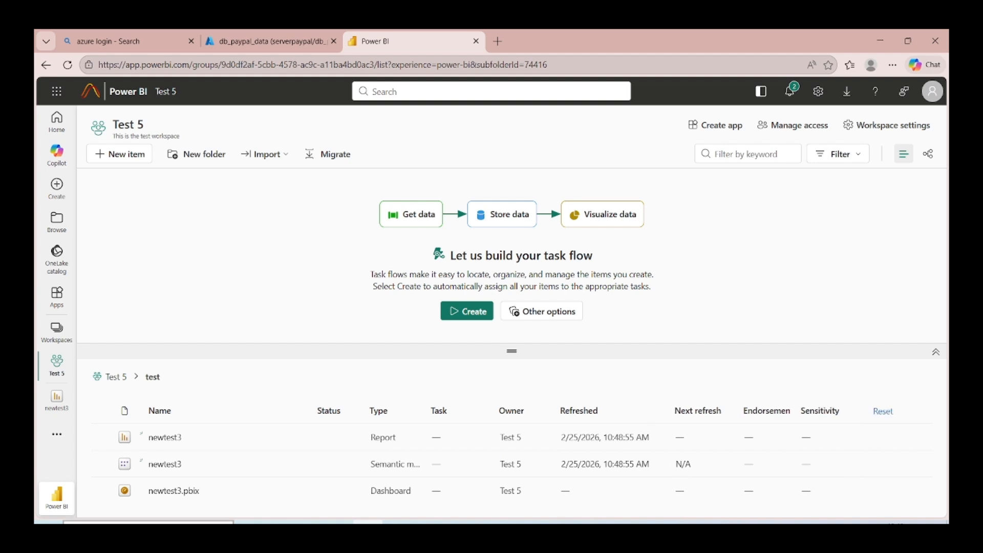
left_click(255, 465)
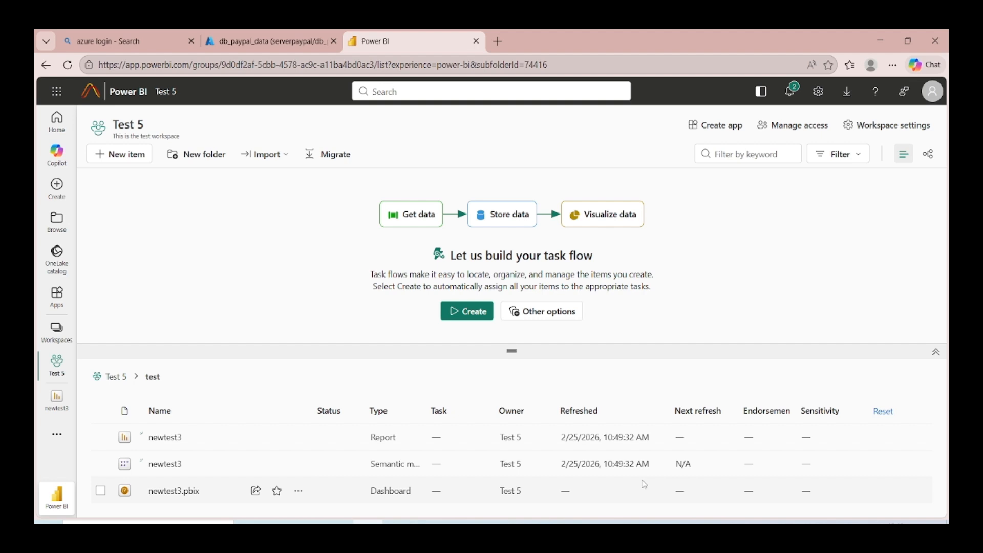
Step: Reopen the newtest3 report and examine the refreshed rows by OrderDate in its sales table
left_click(165, 438)
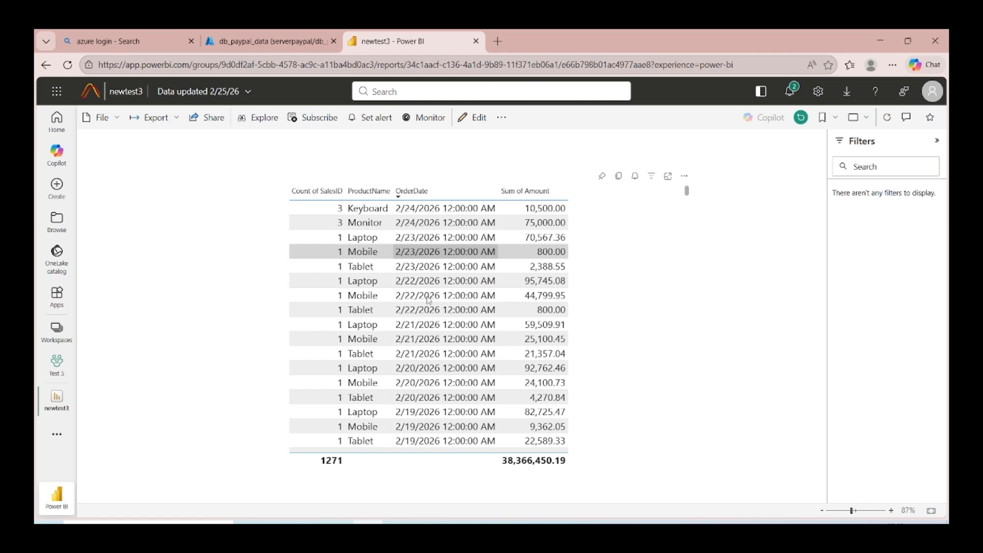
scroll(333, 286, "down", 5)
scroll(330, 310, "up", 5)
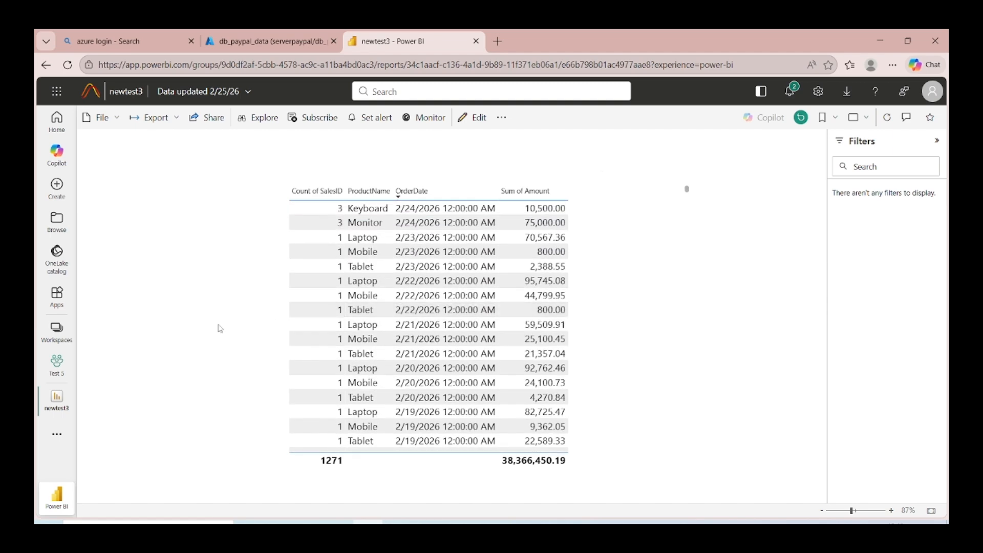